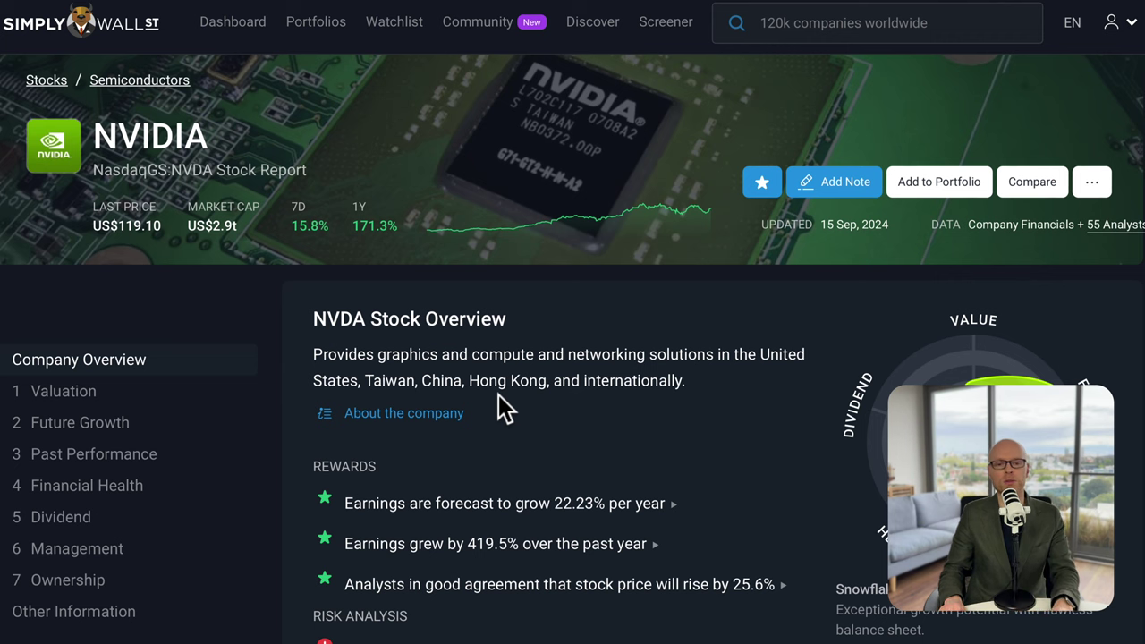
- Review NVIDIA's stock overview, then open its Valuation section and examine the Share Price vs Fair Value comparison
{"action": "scroll", "coordinate": [506, 427], "scroll_direction": "down", "scroll_amount": 1}
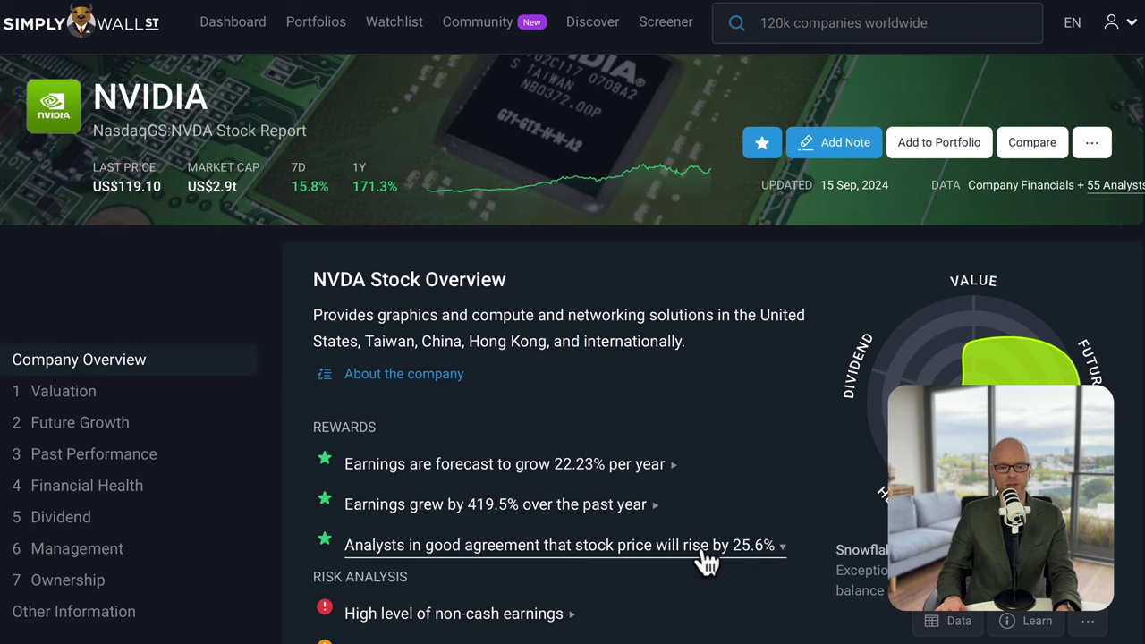
{"action": "left_click", "coordinate": [55, 394]}
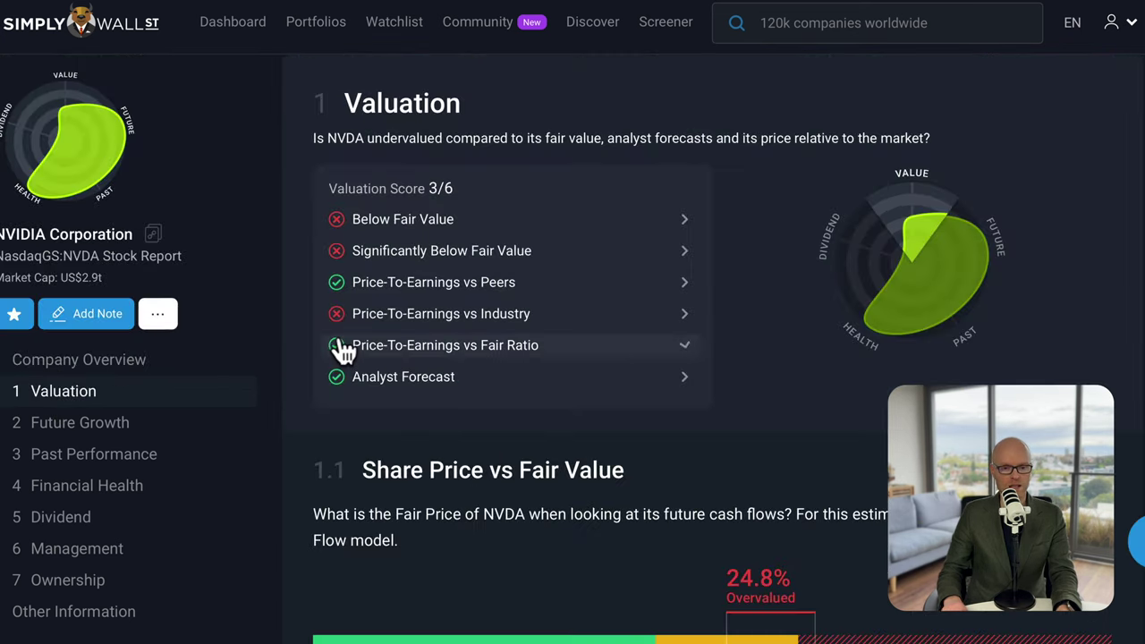
{"action": "scroll", "coordinate": [345, 347], "scroll_direction": "down", "scroll_amount": 3}
{"action": "scroll", "coordinate": [345, 351], "scroll_direction": "down", "scroll_amount": 2}
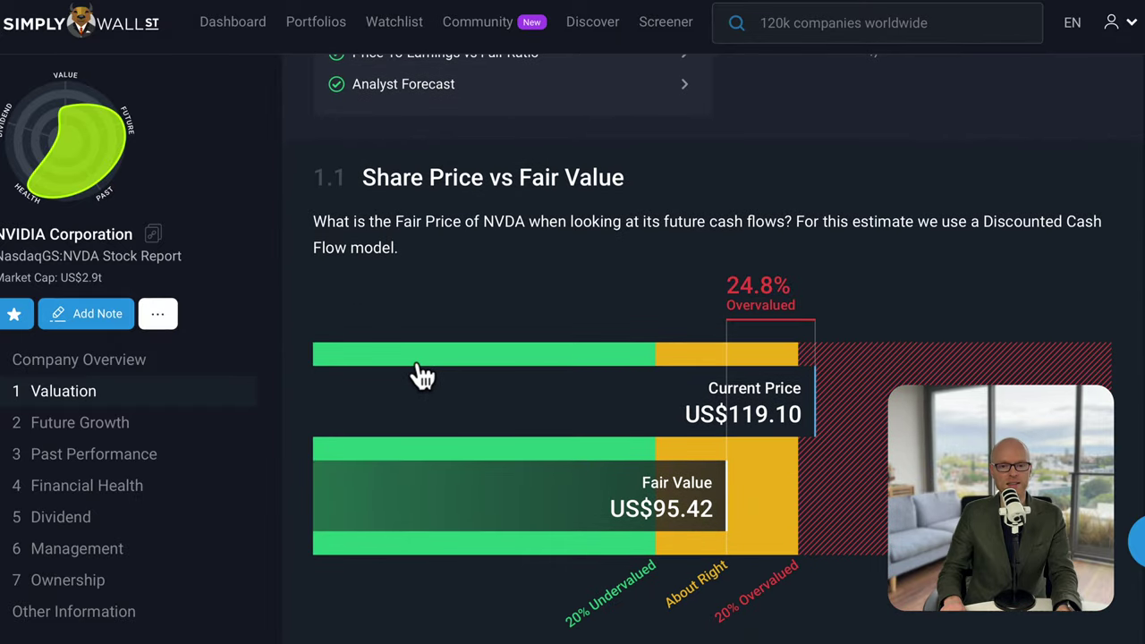
{"action": "scroll", "coordinate": [422, 376], "scroll_direction": "down", "scroll_amount": 1}
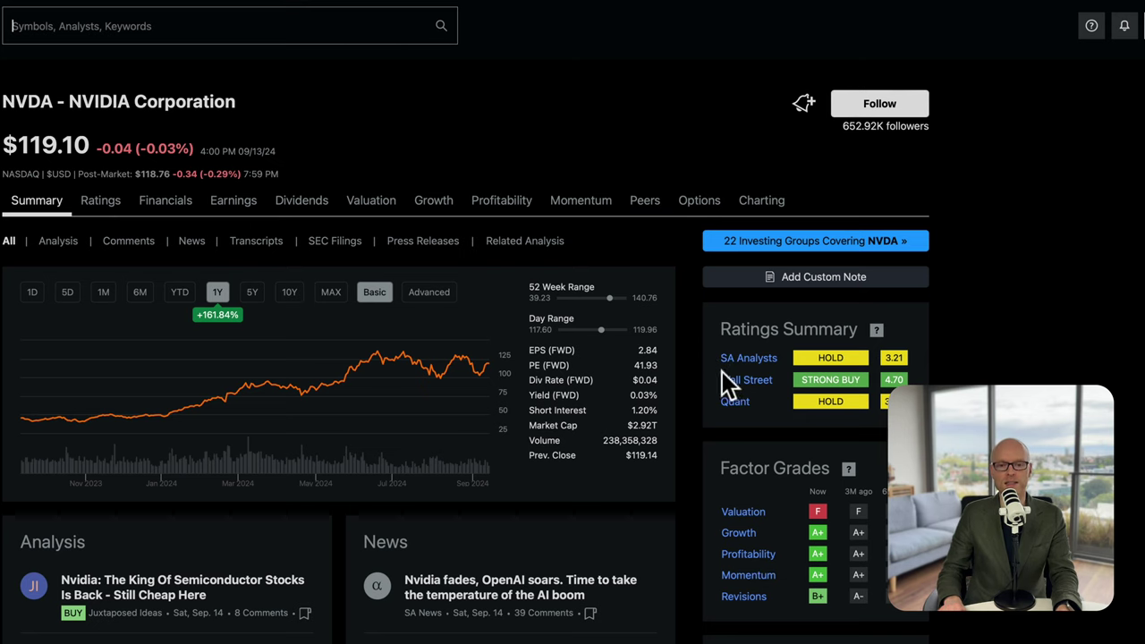
- Examine the Ratings Summary and Factor Grades on the NVDA summary page
{"action": "scroll", "coordinate": [801, 362], "scroll_direction": "down", "scroll_amount": 2}
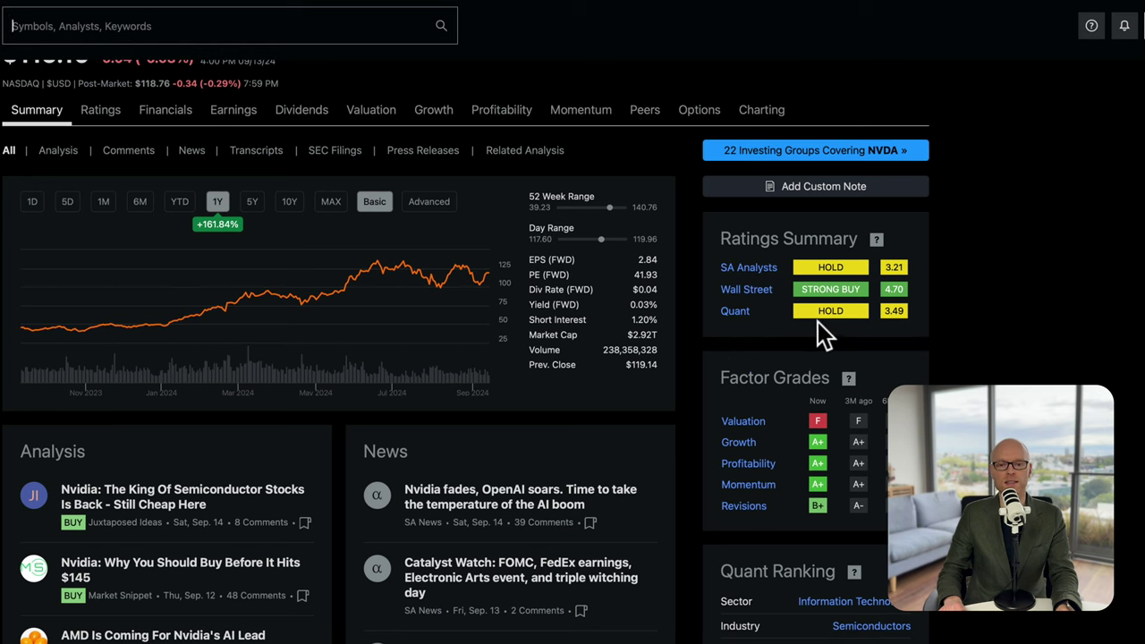
{"action": "scroll", "coordinate": [817, 321], "scroll_direction": "down", "scroll_amount": 2}
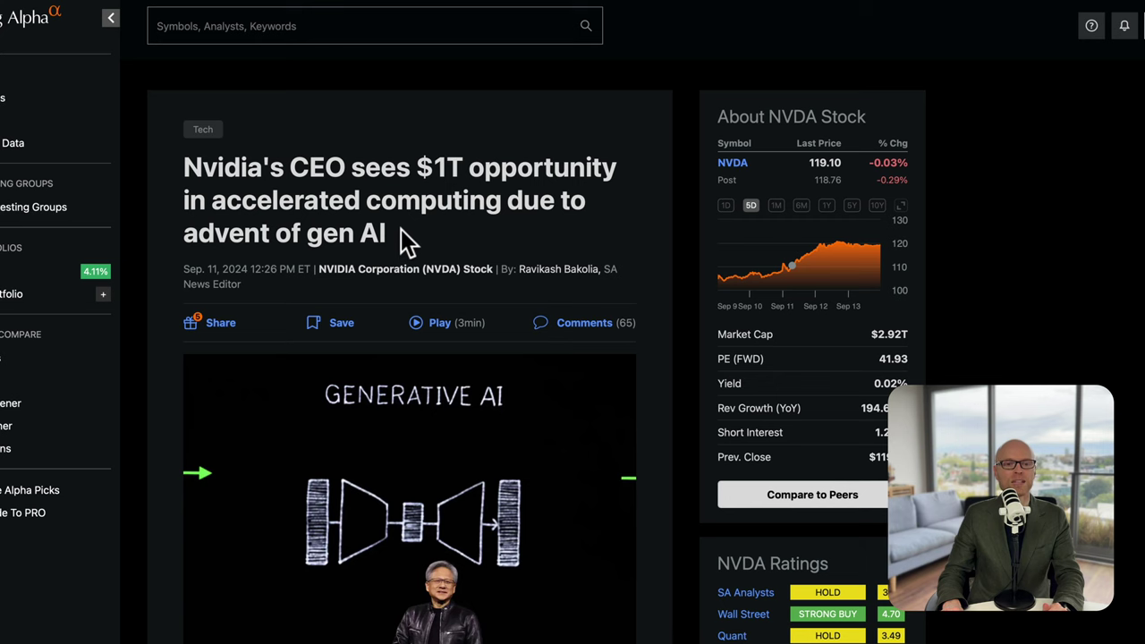
- Highlight the headline about Nvidia's $1T accelerated computing opportunity and read through the article, including the Blackwell passages
{"action": "left_click_drag", "start_coordinate": [399, 236], "coordinate": [185, 159]}
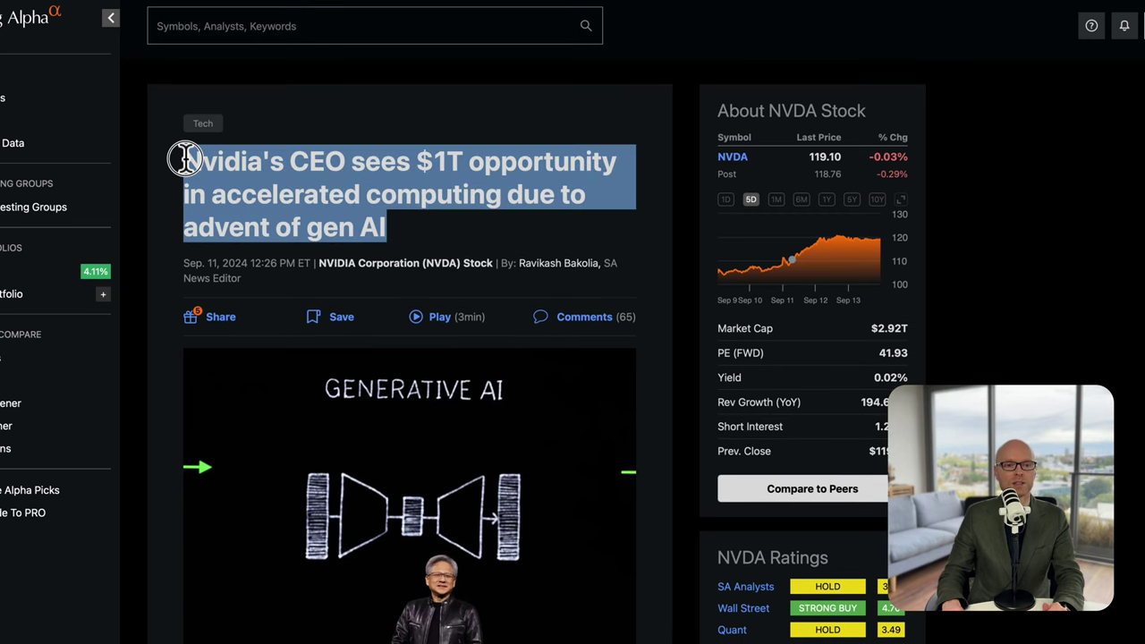
{"action": "left_click", "coordinate": [431, 166]}
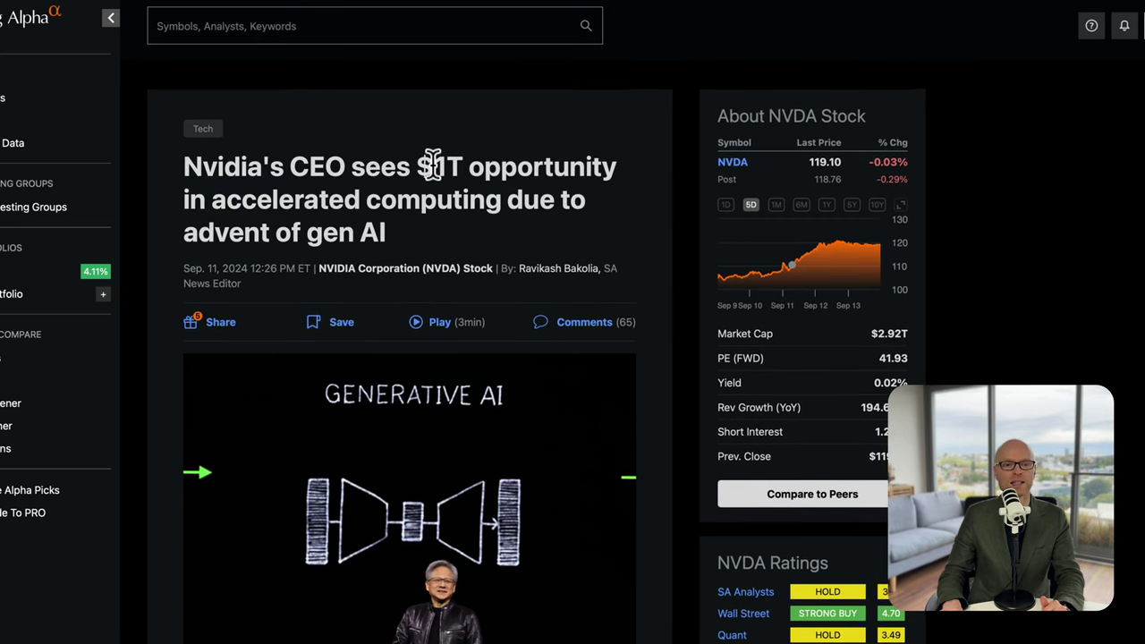
{"action": "scroll", "coordinate": [447, 161], "scroll_direction": "down", "scroll_amount": 1}
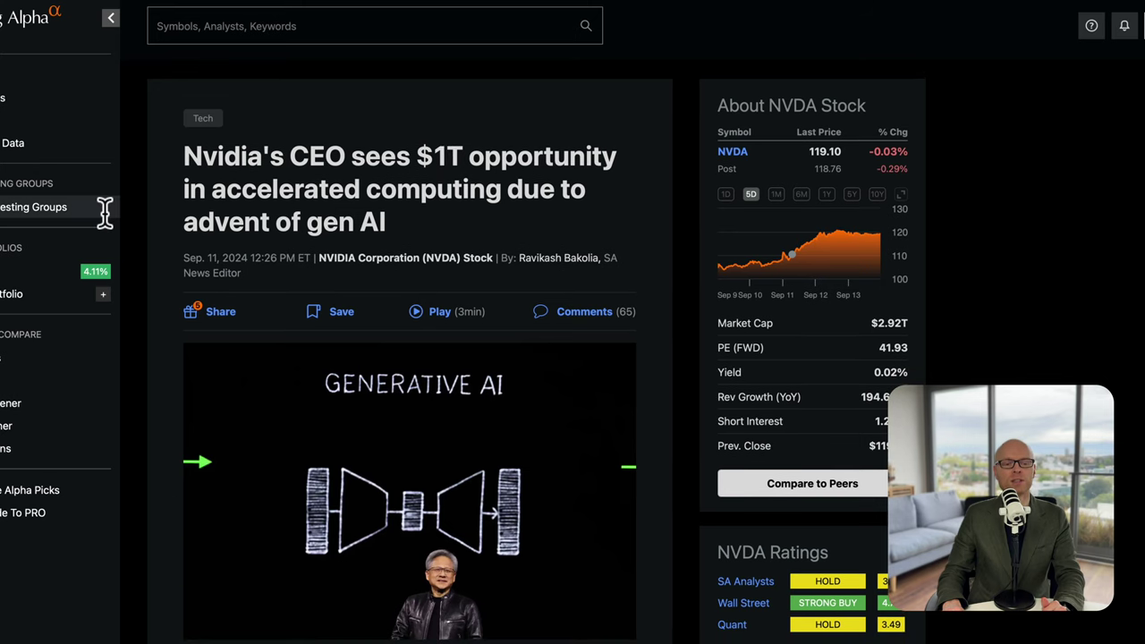
{"action": "scroll", "coordinate": [313, 193], "scroll_direction": "down", "scroll_amount": 2}
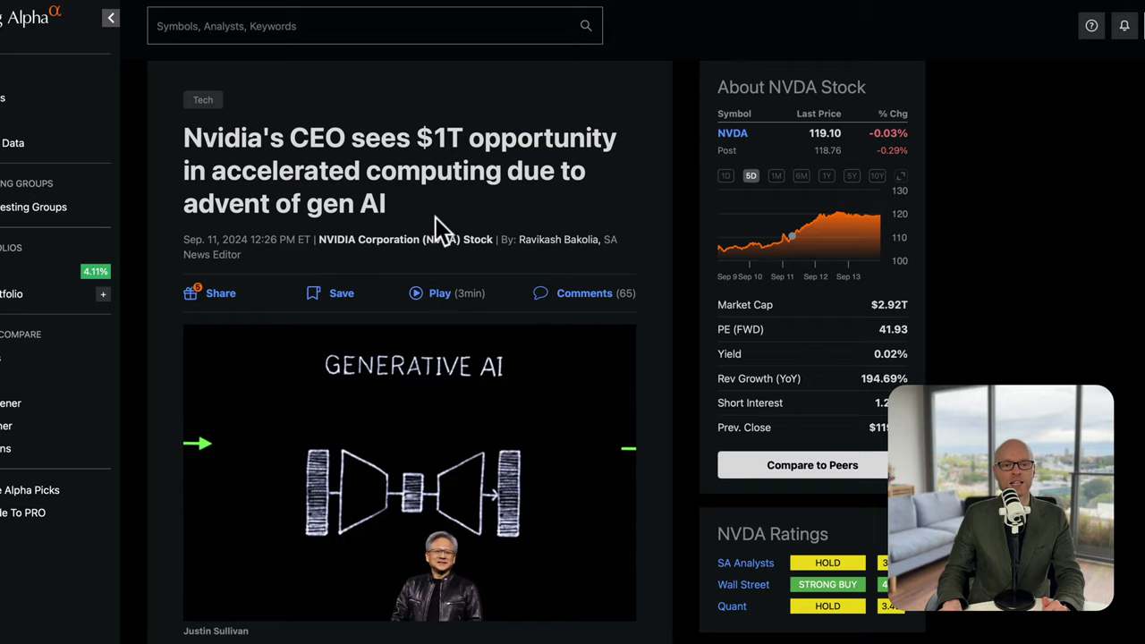
{"action": "scroll", "coordinate": [438, 224], "scroll_direction": "down", "scroll_amount": 10}
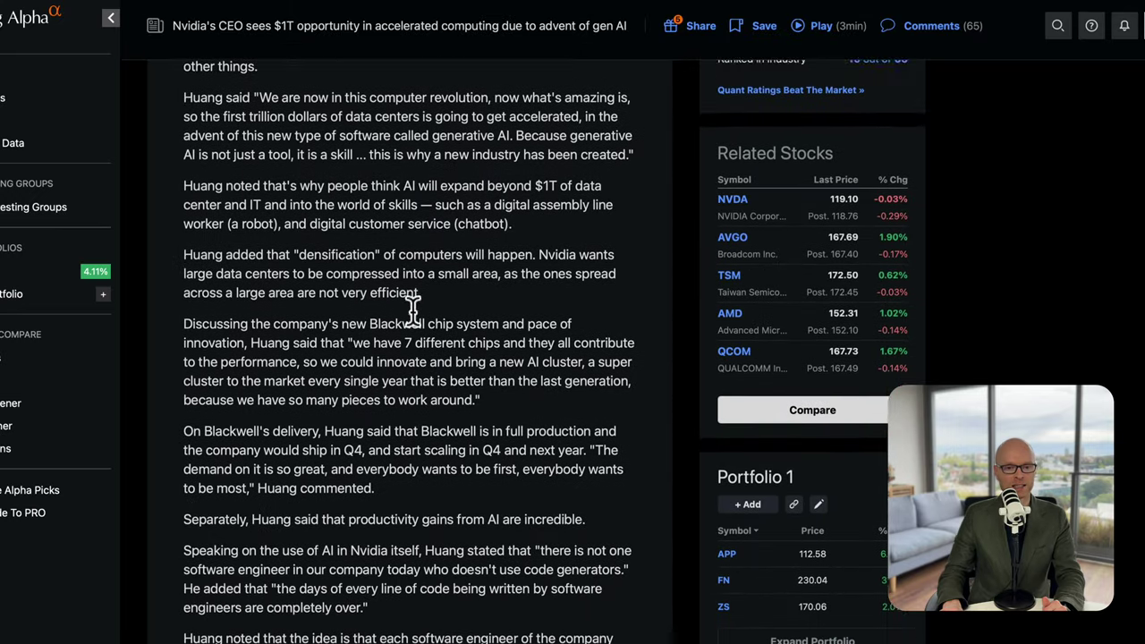
{"action": "scroll", "coordinate": [414, 310], "scroll_direction": "down", "scroll_amount": 1}
{"action": "scroll", "coordinate": [465, 322], "scroll_direction": "down", "scroll_amount": 1}
{"action": "left_click_drag", "start_coordinate": [594, 341], "coordinate": [530, 370]}
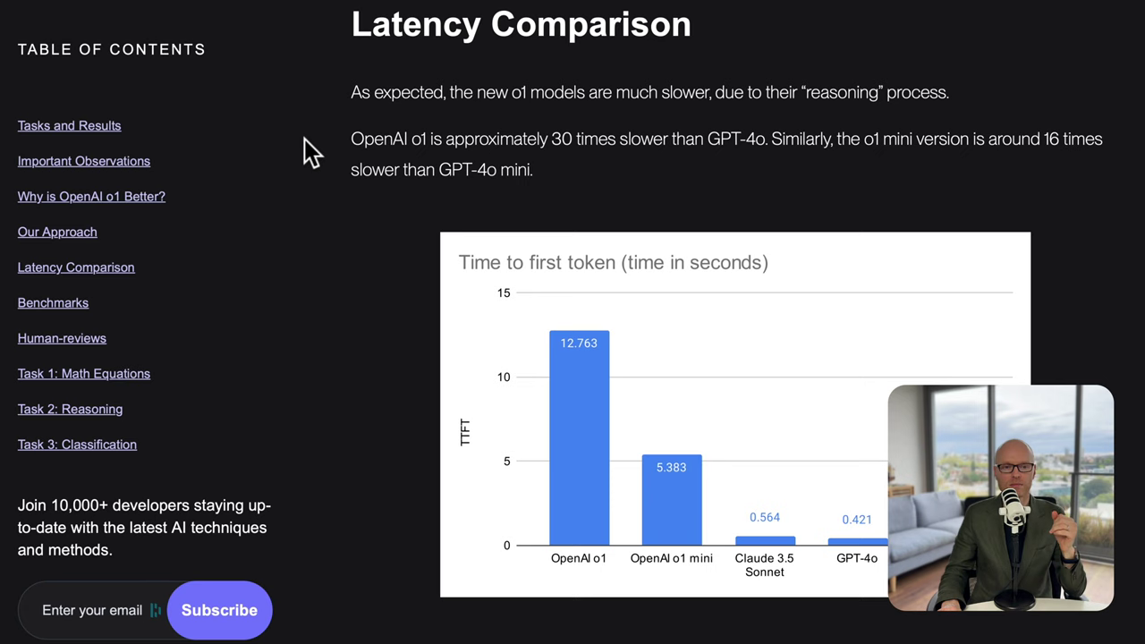
- Highlight the Latency Comparison statement that OpenAI o1 is approximately 30 times slower than GPT-4o
{"action": "left_click_drag", "start_coordinate": [344, 138], "coordinate": [757, 140]}
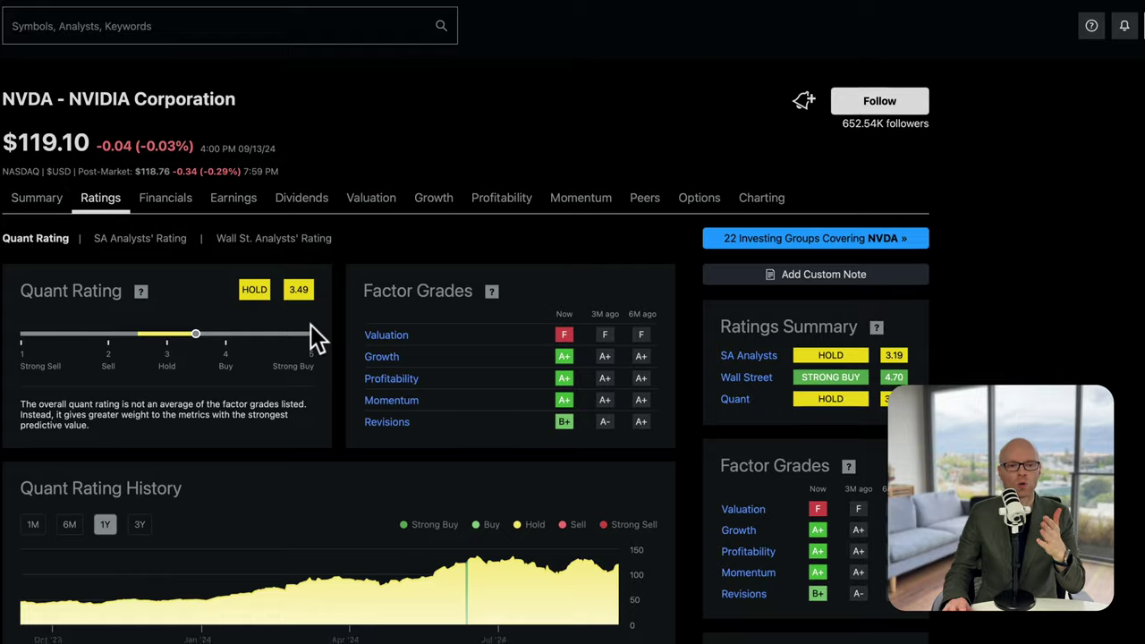
- Examine NVDA's quant rating history table back to October 2023 and return to the Factor Grades
{"action": "scroll", "coordinate": [311, 328], "scroll_direction": "down", "scroll_amount": 10}
{"action": "scroll", "coordinate": [310, 328], "scroll_direction": "down", "scroll_amount": 20}
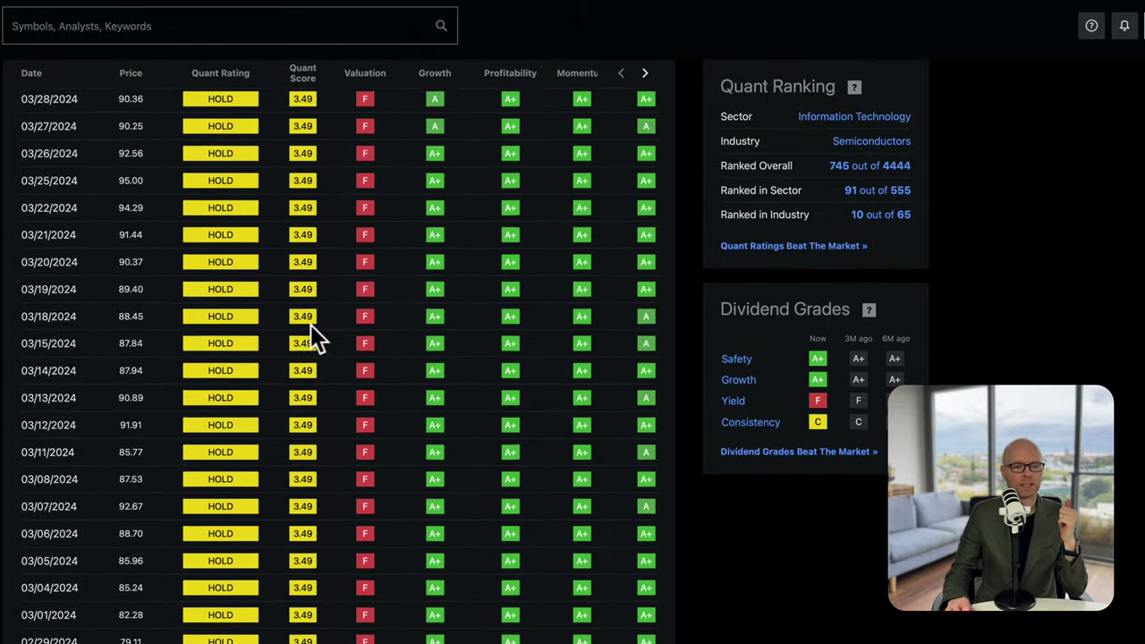
{"action": "scroll", "coordinate": [310, 328], "scroll_direction": "down", "scroll_amount": 20}
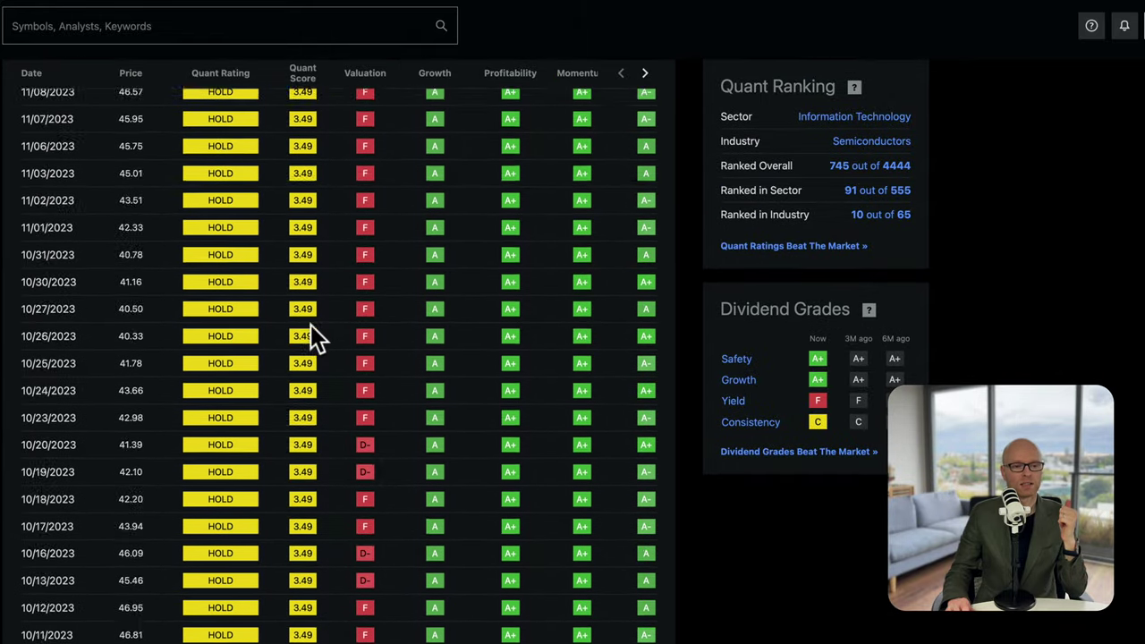
{"action": "scroll", "coordinate": [311, 325], "scroll_direction": "up", "scroll_amount": 20}
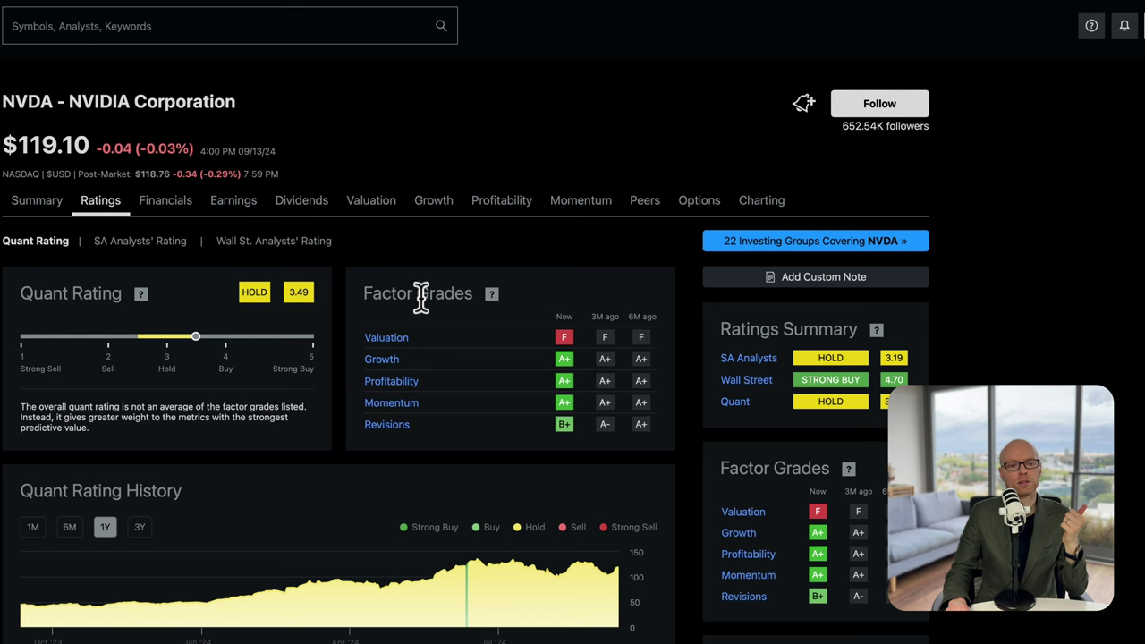
- Open NVDA's valuation grade and underlying metrics and examine the PEG Non-GAAP (FWD) row
{"action": "left_click", "coordinate": [373, 211]}
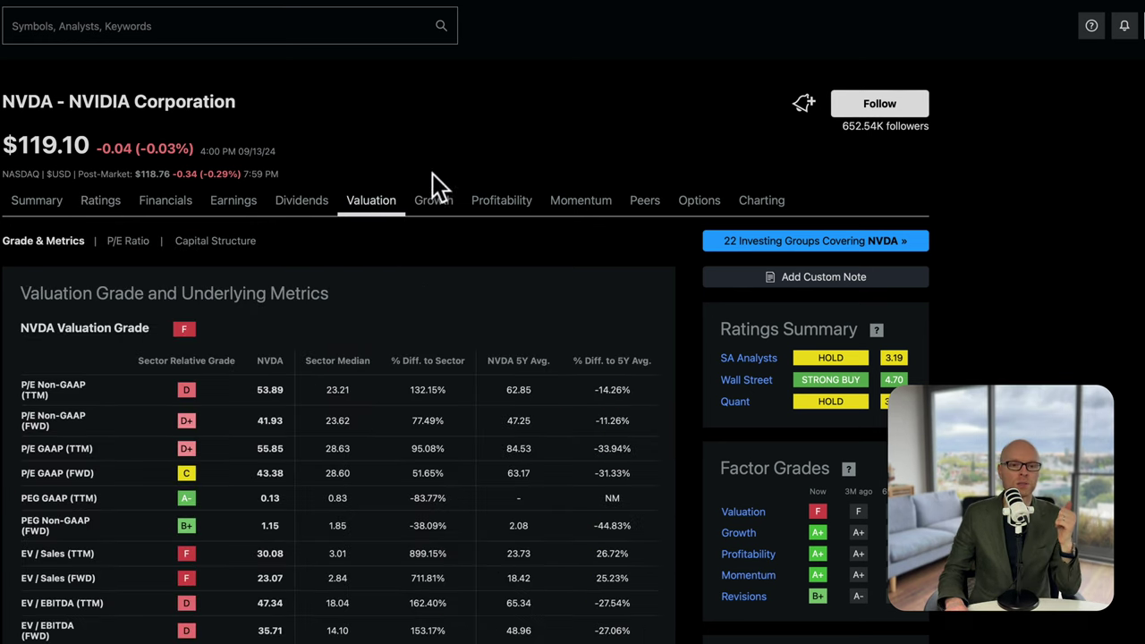
{"action": "scroll", "coordinate": [289, 370], "scroll_direction": "down", "scroll_amount": 5}
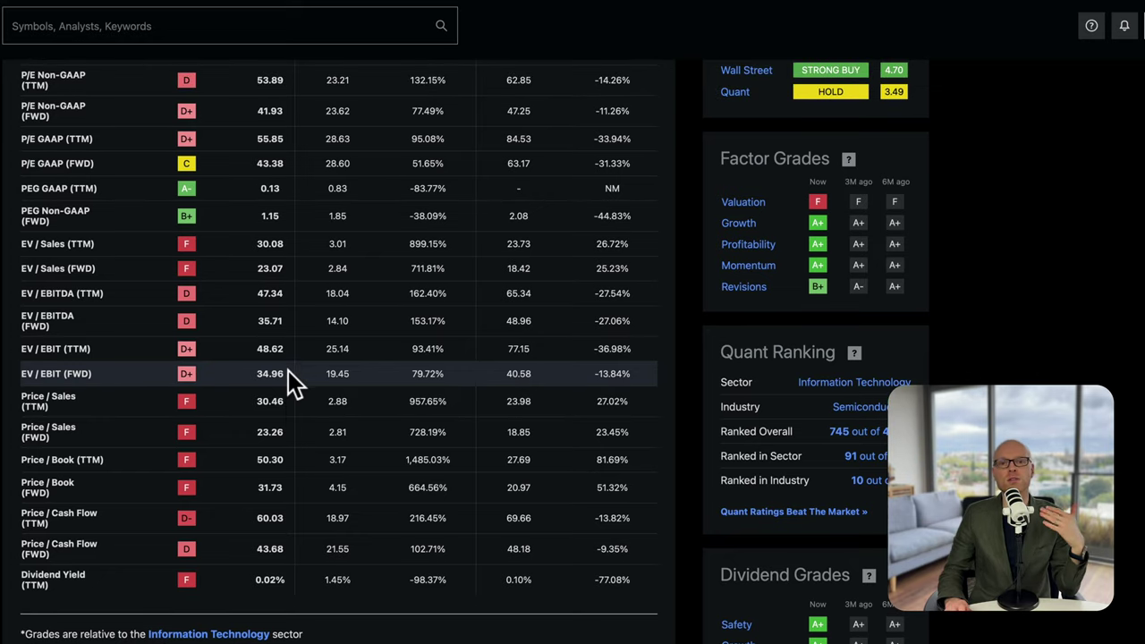
{"action": "scroll", "coordinate": [288, 371], "scroll_direction": "up", "scroll_amount": 1}
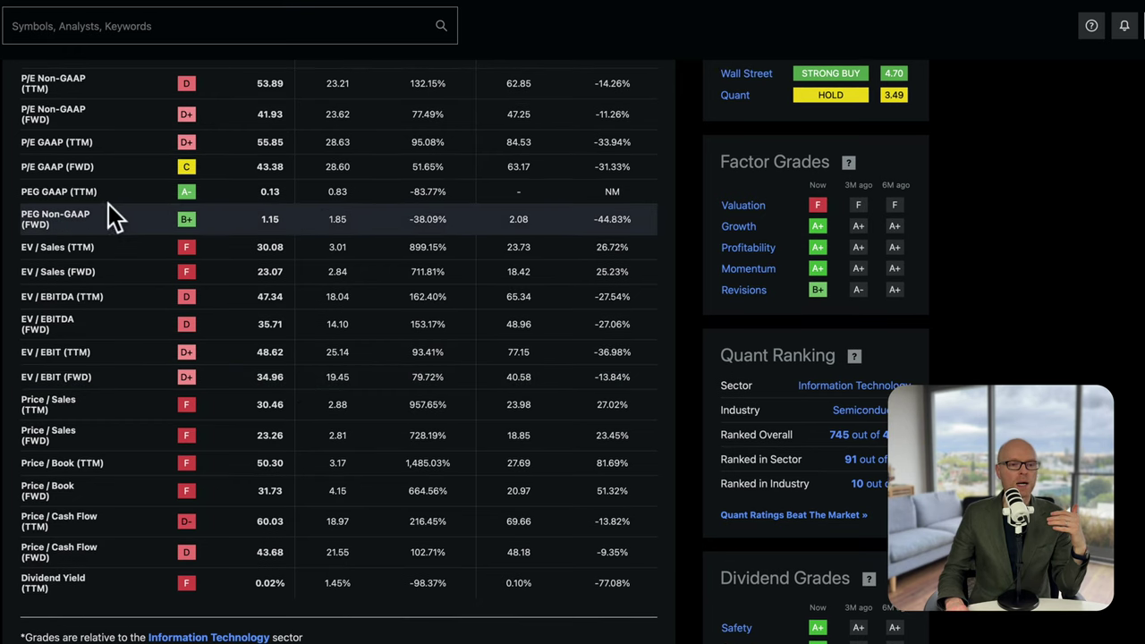
{"action": "mouse_move", "coordinate": [35, 231]}
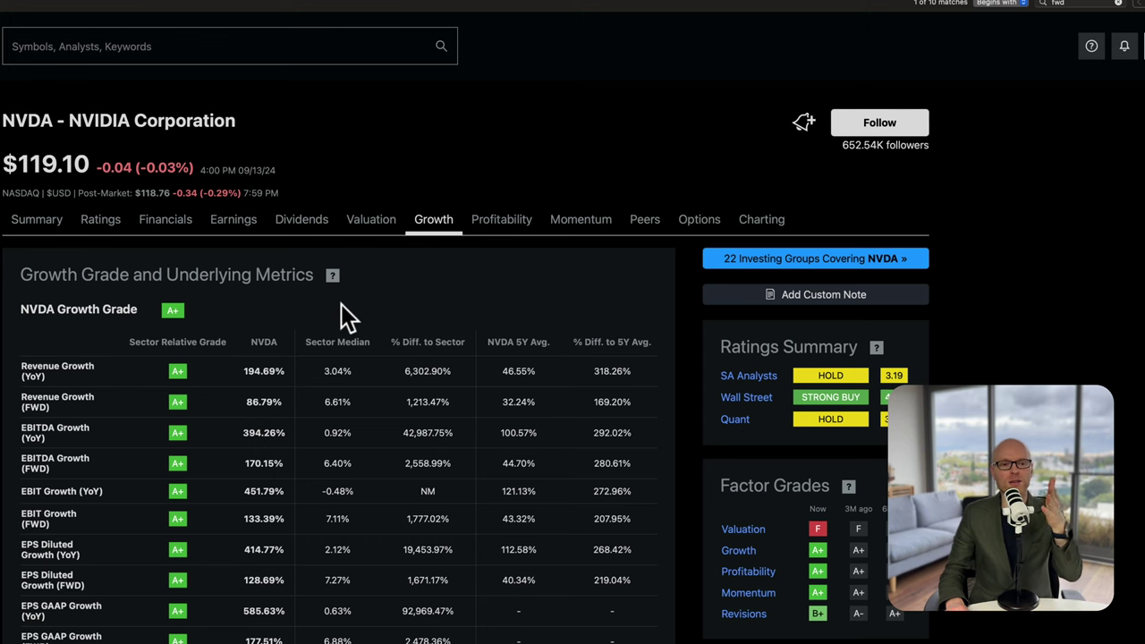
- Examine NVDA's growth grade metrics, focusing on EPS FWD Long Term Growth (3-5Y CAGR)
{"action": "scroll", "coordinate": [353, 461], "scroll_direction": "down", "scroll_amount": 5}
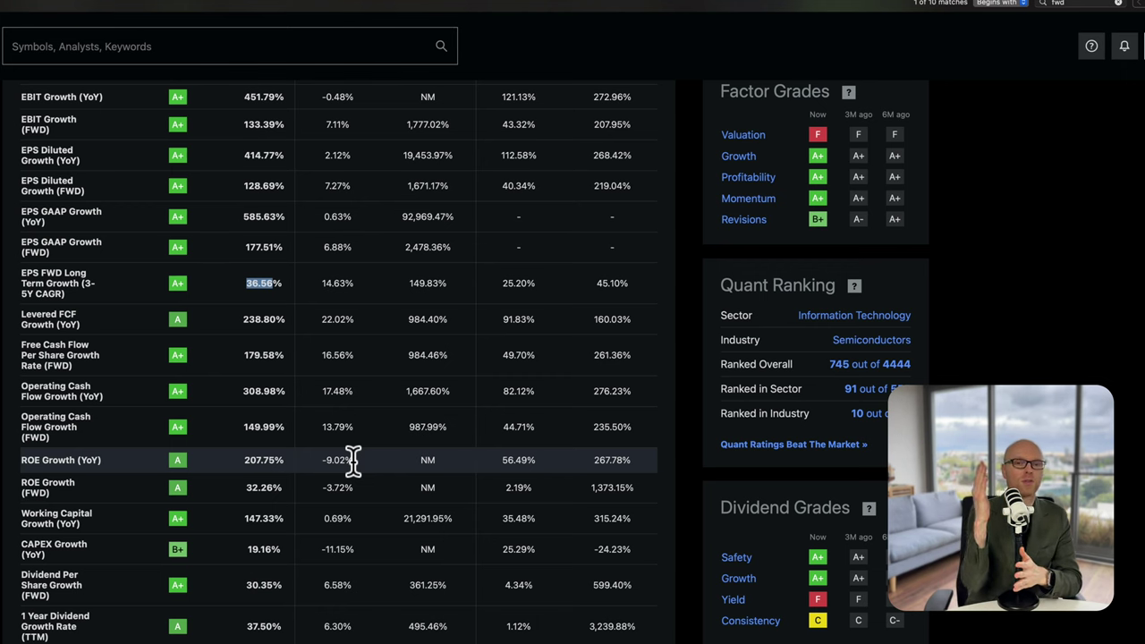
{"action": "scroll", "coordinate": [352, 461], "scroll_direction": "down", "scroll_amount": 1}
{"action": "scroll", "coordinate": [352, 460], "scroll_direction": "up", "scroll_amount": 3}
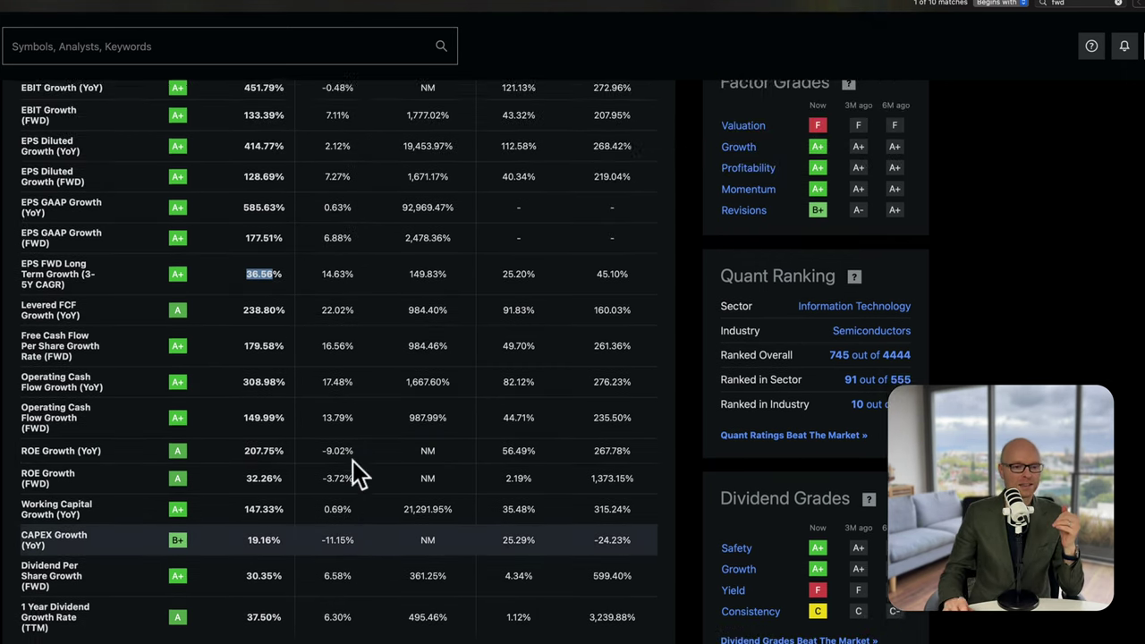
{"action": "scroll", "coordinate": [353, 461], "scroll_direction": "down", "scroll_amount": 3}
{"action": "scroll", "coordinate": [353, 463], "scroll_direction": "up", "scroll_amount": 1}
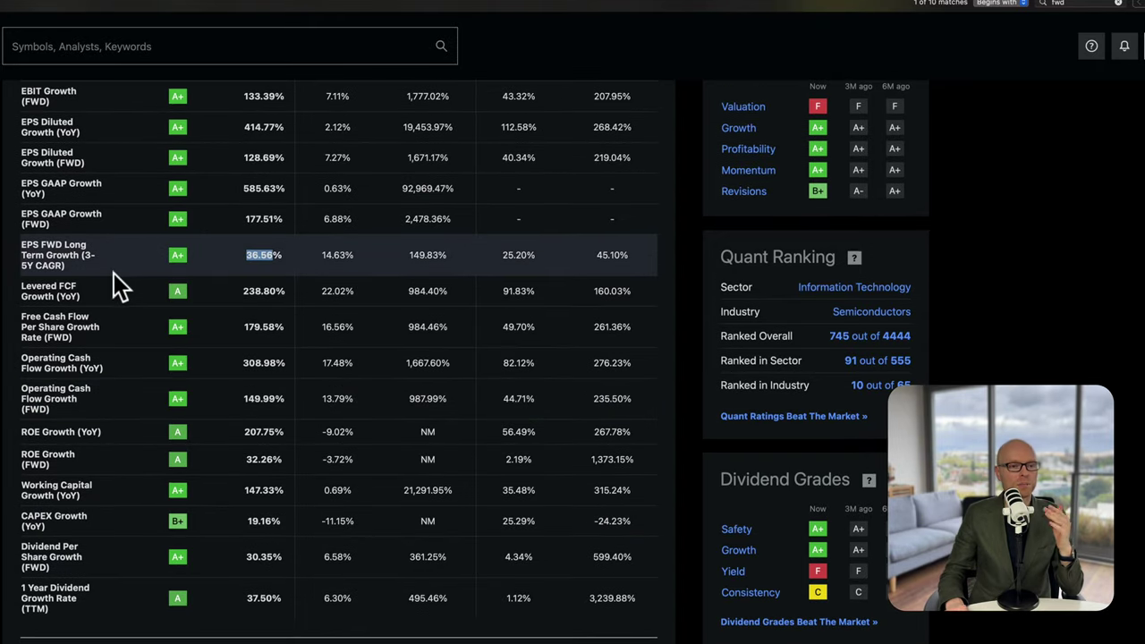
{"action": "mouse_move", "coordinate": [45, 269]}
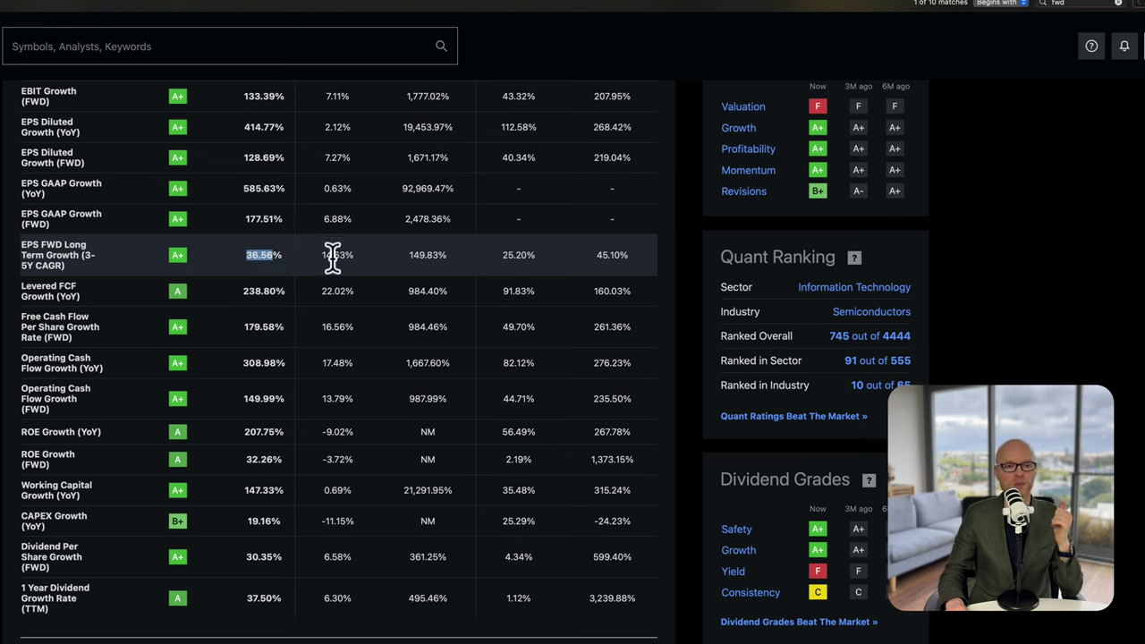
{"action": "left_click", "coordinate": [278, 265]}
{"action": "scroll", "coordinate": [296, 263], "scroll_direction": "up", "scroll_amount": 1}
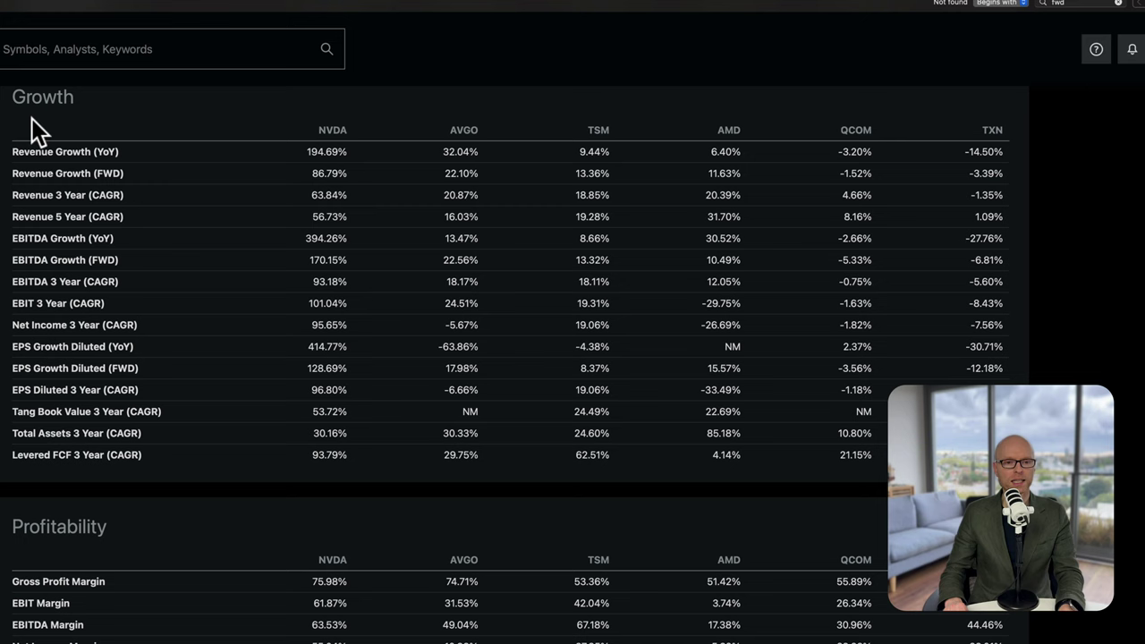
- Compare NVDA's growth and profitability figures with peers AVGO, TSM, AMD, QCOM and TXN
{"action": "scroll", "coordinate": [309, 148], "scroll_direction": "down", "scroll_amount": 1}
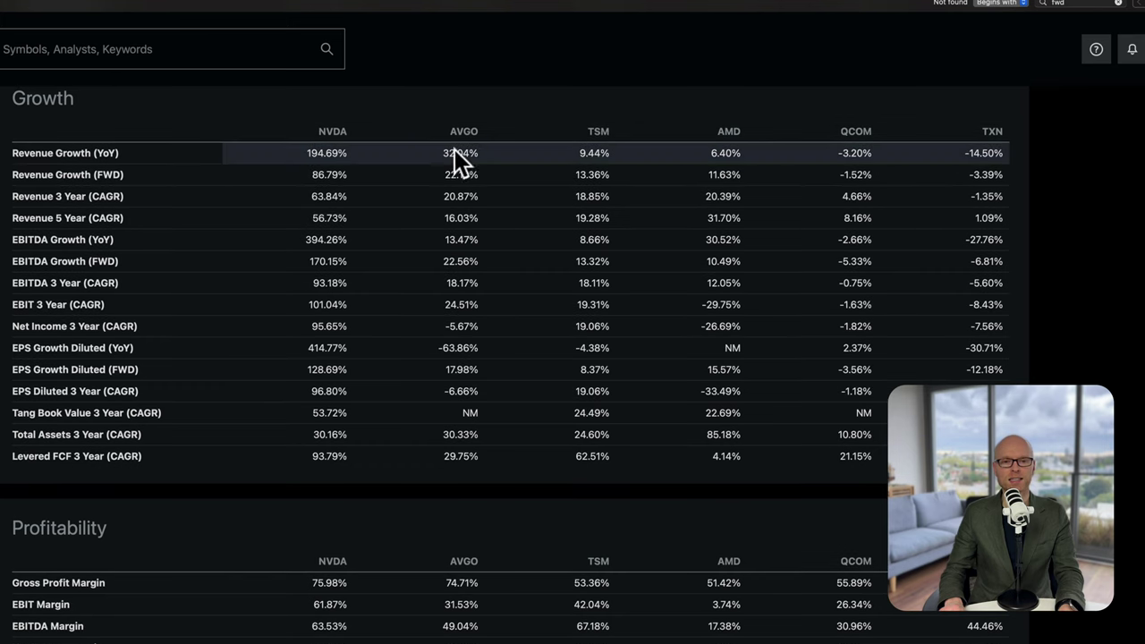
{"action": "scroll", "coordinate": [322, 225], "scroll_direction": "down", "scroll_amount": 1}
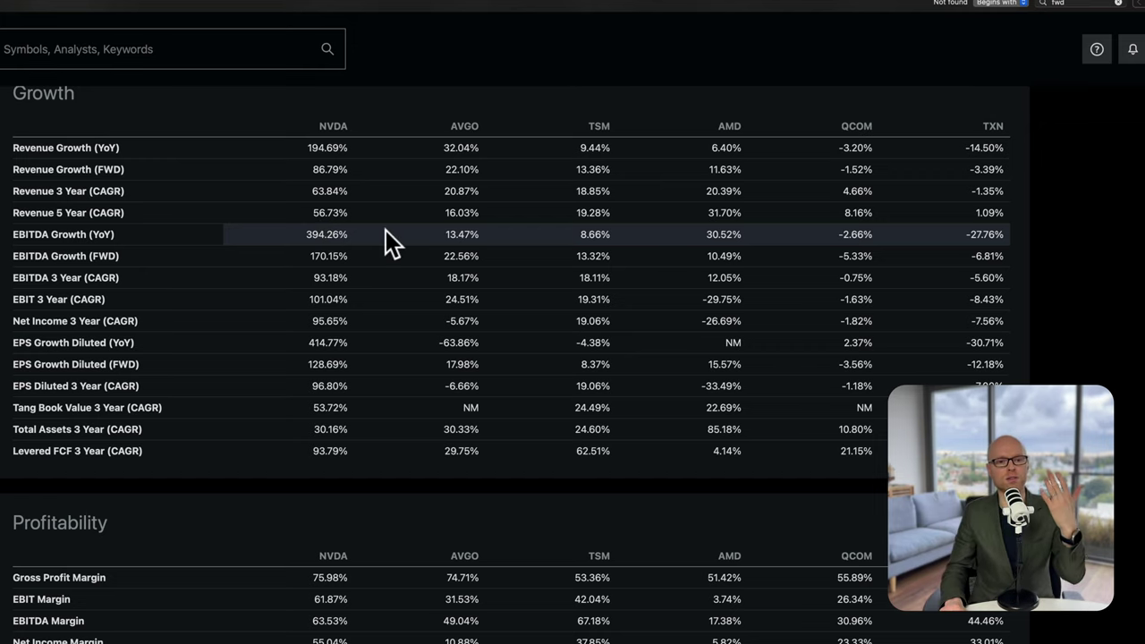
{"action": "scroll", "coordinate": [345, 369], "scroll_direction": "down", "scroll_amount": 3}
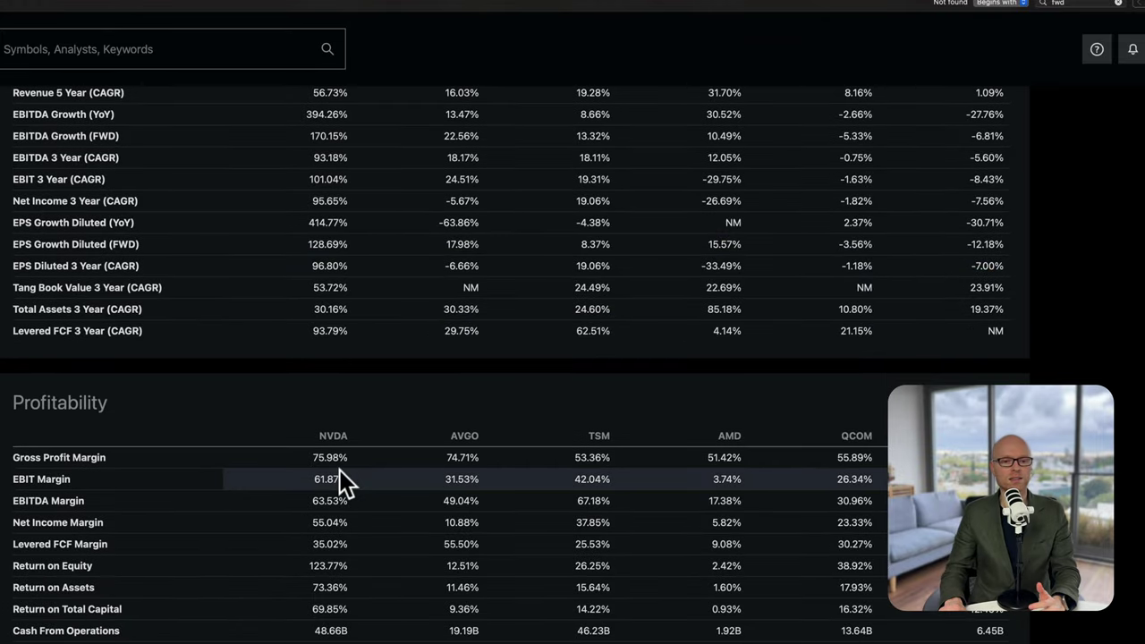
{"action": "scroll", "coordinate": [340, 448], "scroll_direction": "down", "scroll_amount": 2}
{"action": "scroll", "coordinate": [330, 381], "scroll_direction": "down", "scroll_amount": 2}
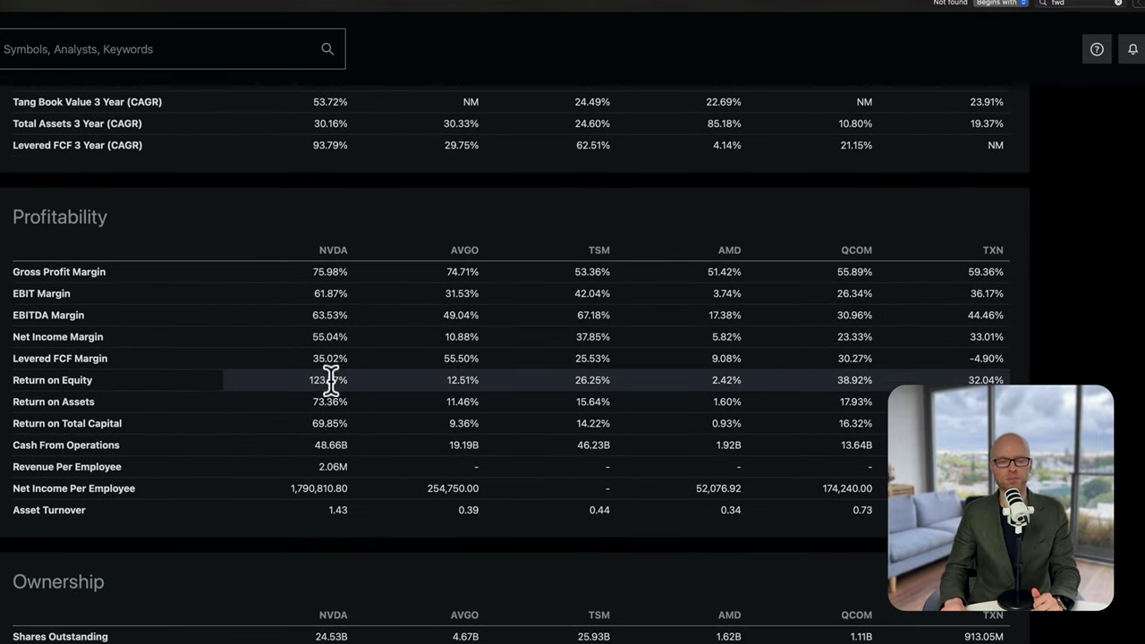
{"action": "scroll", "coordinate": [331, 379], "scroll_direction": "down", "scroll_amount": 2}
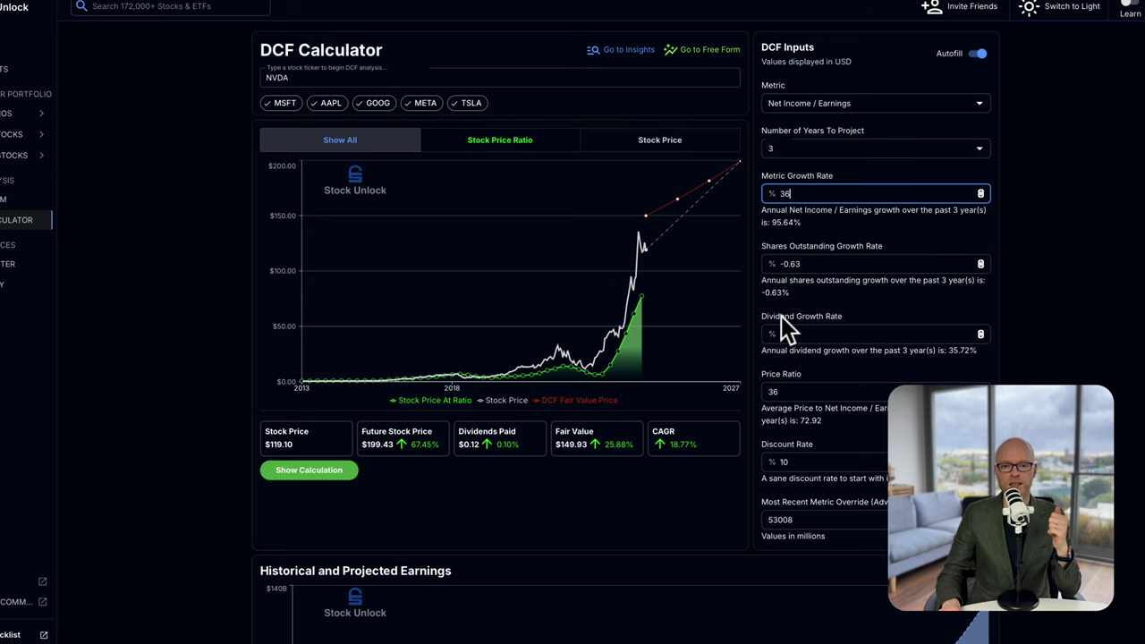
- Set the Dividend Growth Rate to 35% in the NVDA DCF inputs
{"action": "scroll", "coordinate": [800, 316], "scroll_direction": "down", "scroll_amount": 1}
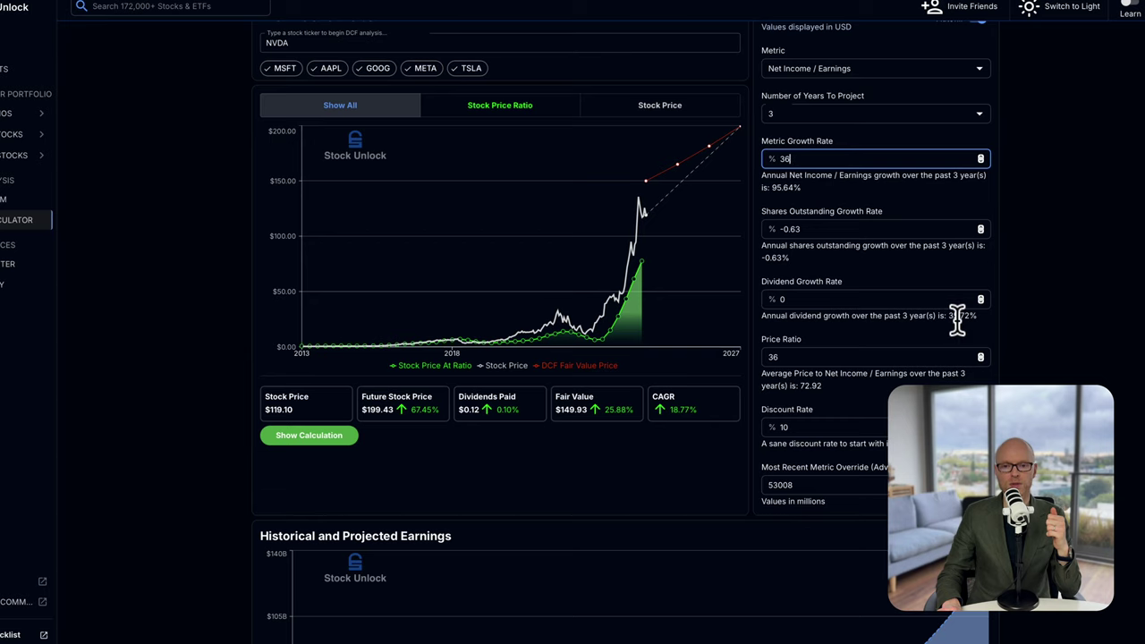
{"action": "left_click", "coordinate": [875, 299]}
{"action": "type", "text": "35"}
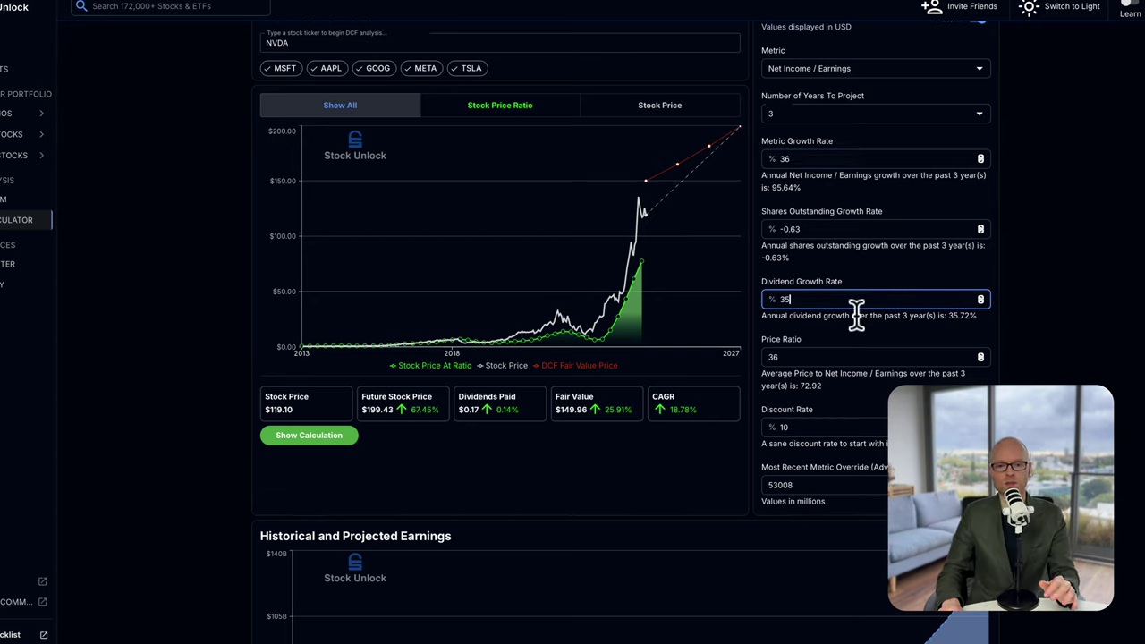
- Open the Price Ratio input and check it against the 3-year average price to net income/earnings
{"action": "scroll", "coordinate": [808, 295], "scroll_direction": "down", "scroll_amount": 1}
{"action": "left_click", "coordinate": [803, 322]}
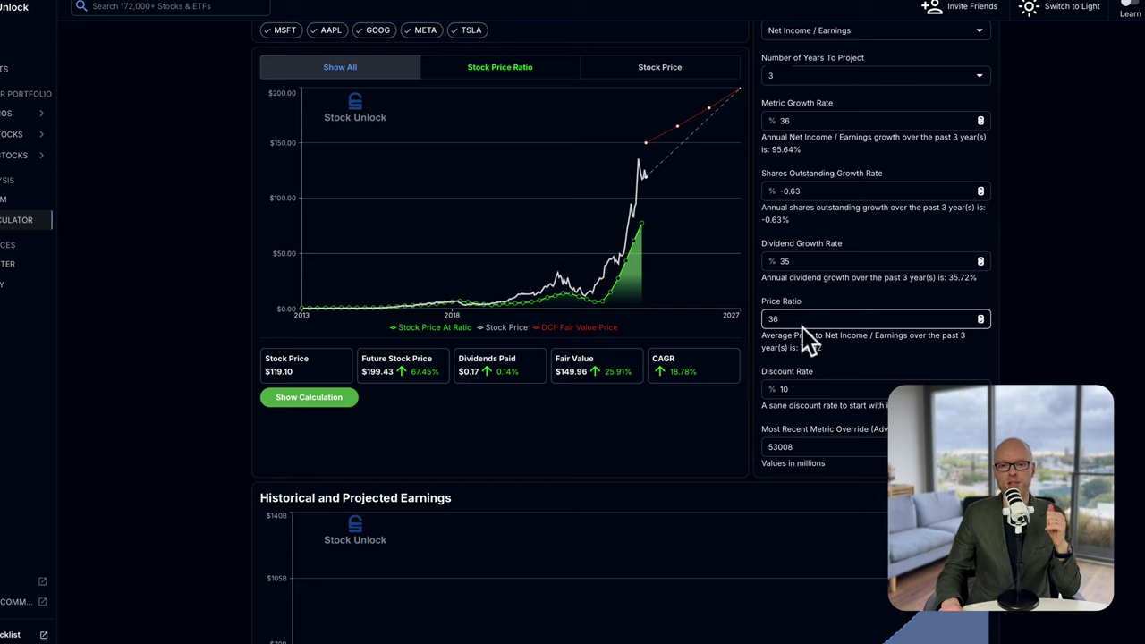
{"action": "left_click", "coordinate": [775, 340]}
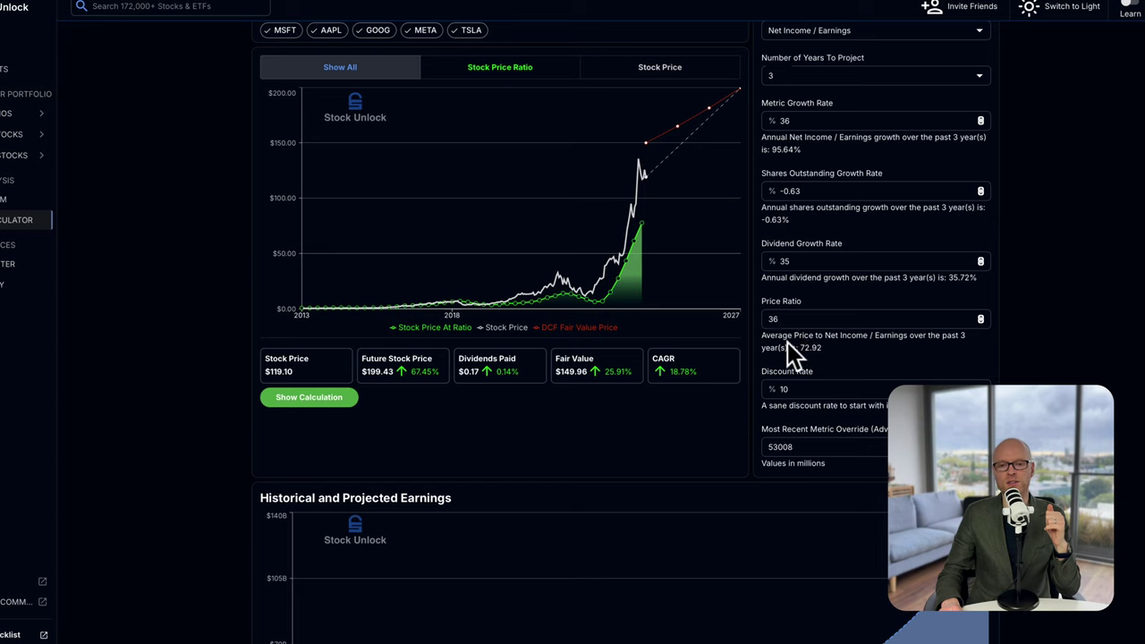
{"action": "left_click", "coordinate": [795, 320]}
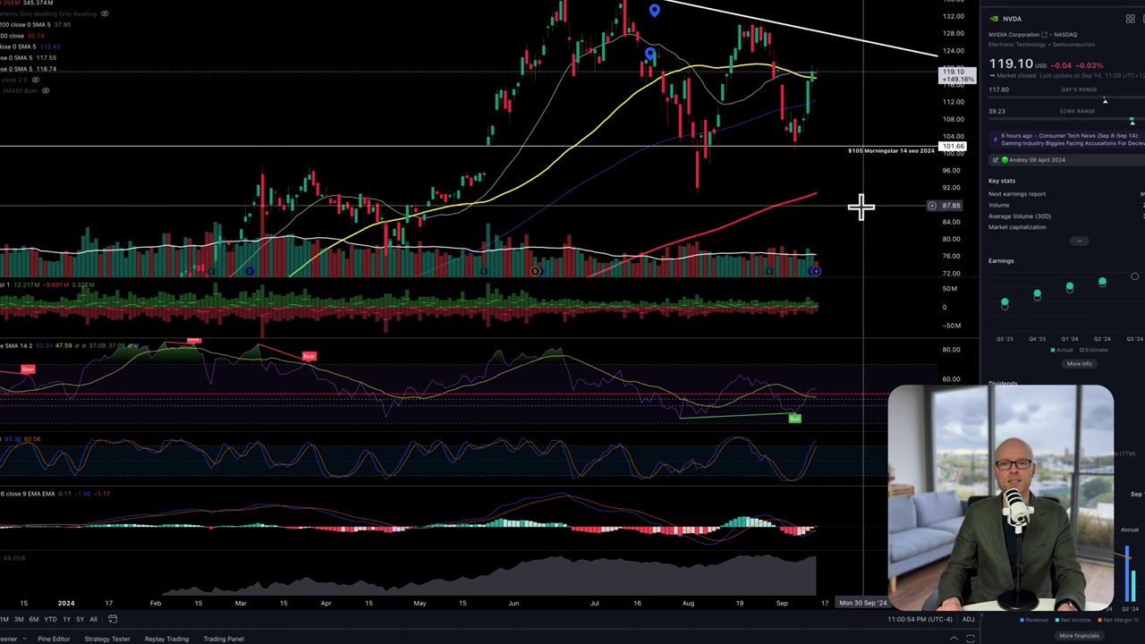
{"action": "scroll", "coordinate": [861, 208], "scroll_direction": "left", "scroll_amount": 2}
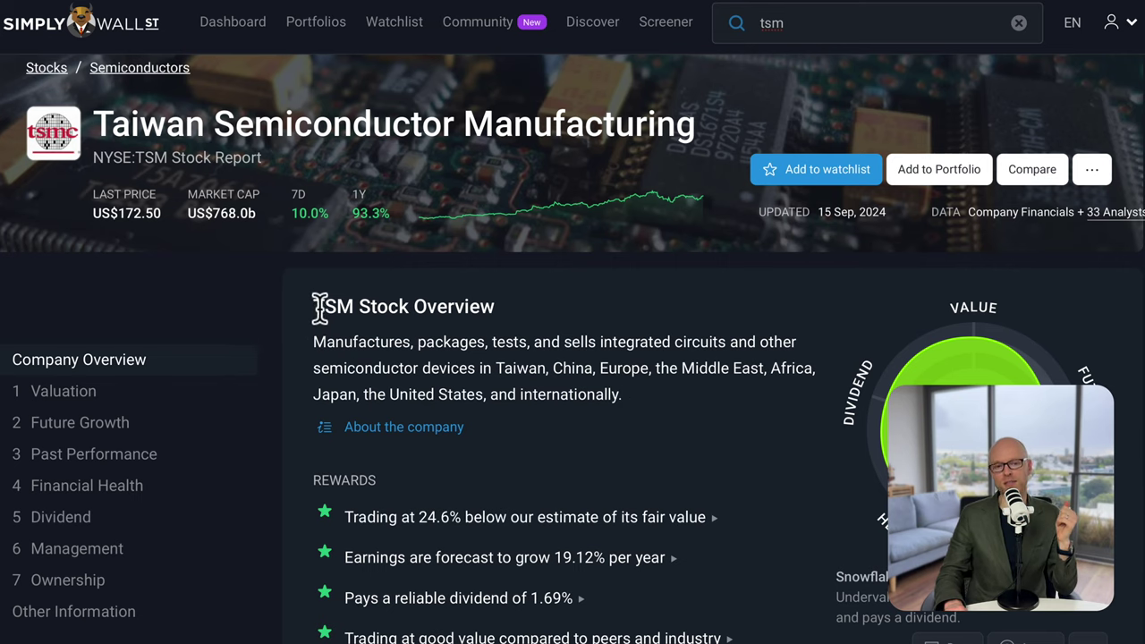
- Review TSM's stock overview and rewards in Simply Wall St, and compare its discounted cash flow fair value with the current price
{"action": "left_click_drag", "start_coordinate": [315, 307], "coordinate": [358, 307]}
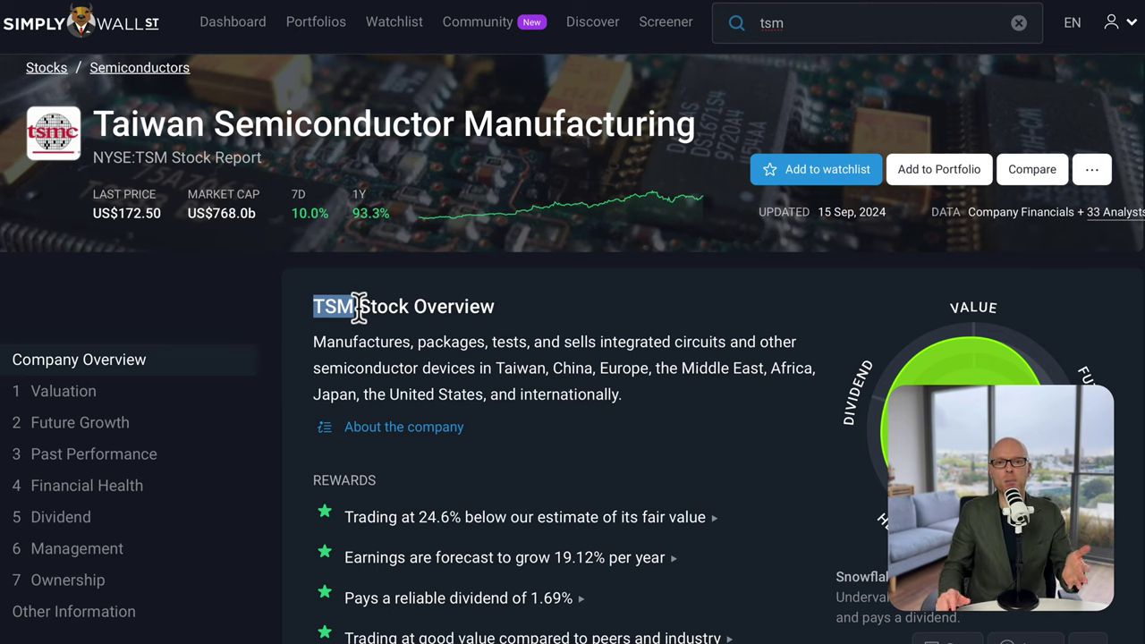
{"action": "left_click", "coordinate": [632, 396]}
{"action": "scroll", "coordinate": [632, 395], "scroll_direction": "down", "scroll_amount": 2}
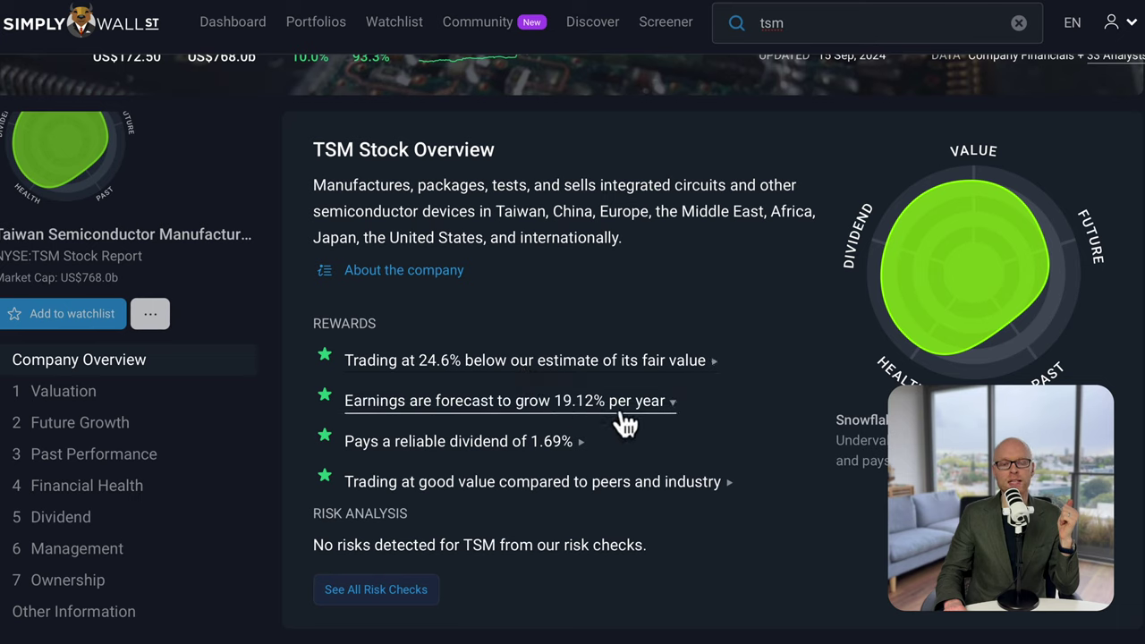
{"action": "scroll", "coordinate": [698, 421], "scroll_direction": "down", "scroll_amount": 2}
{"action": "scroll", "coordinate": [700, 414], "scroll_direction": "down", "scroll_amount": 5}
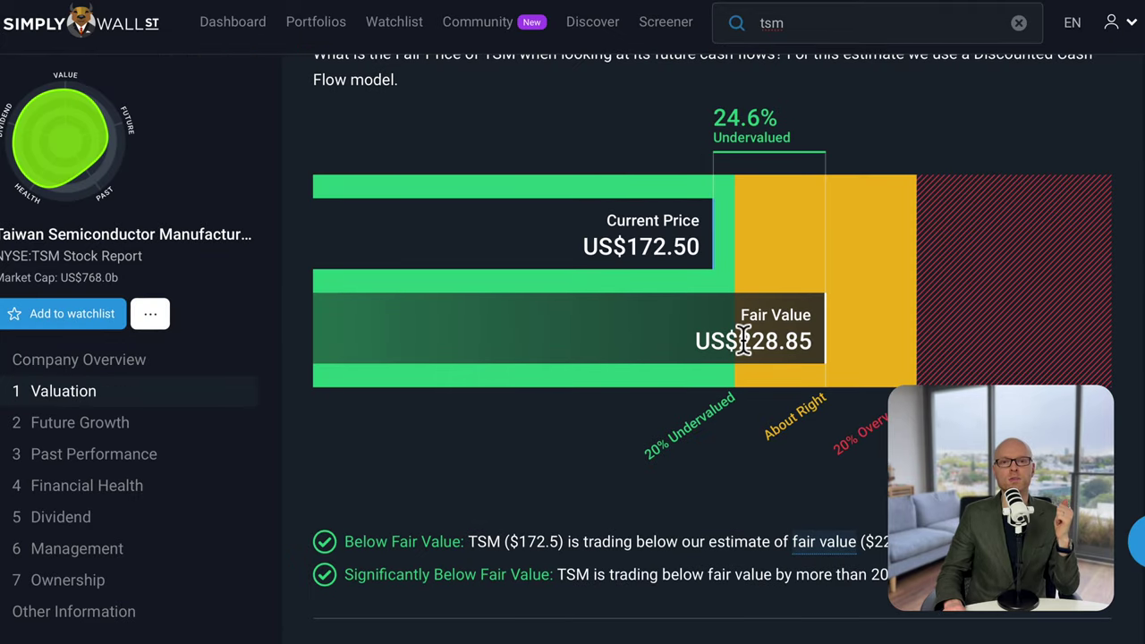
{"action": "scroll", "coordinate": [730, 148], "scroll_direction": "down", "scroll_amount": 1}
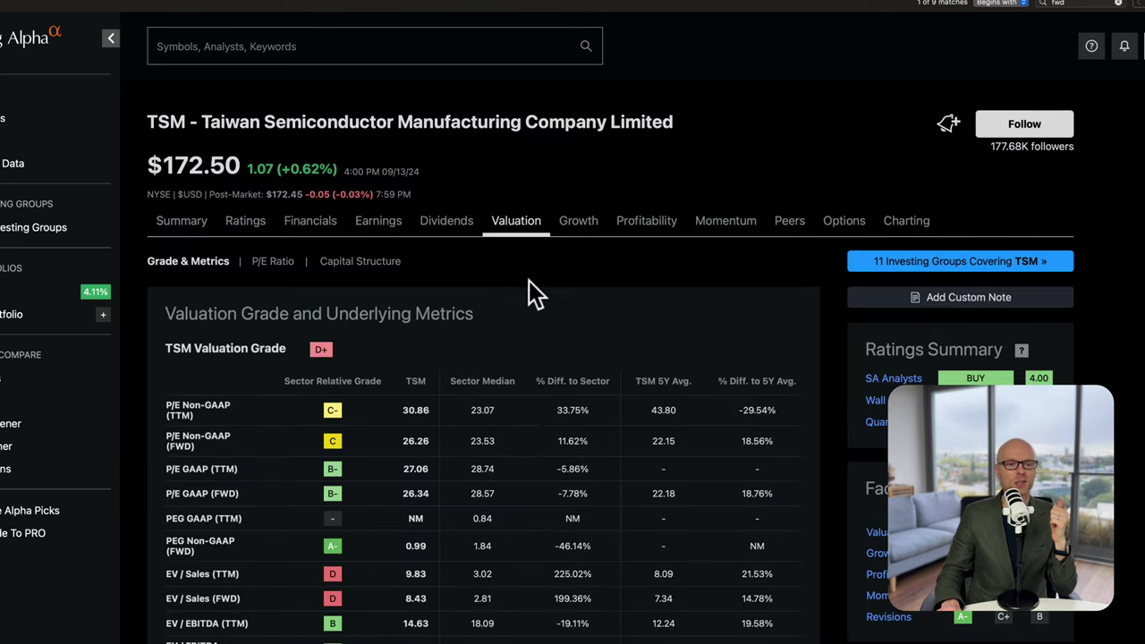
- Examine TSM's valuation and growth grade metrics in Seeking Alpha, including EPS FWD Long Term Growth (3-5Y CAGR)
{"action": "scroll", "coordinate": [405, 334], "scroll_direction": "down", "scroll_amount": 5}
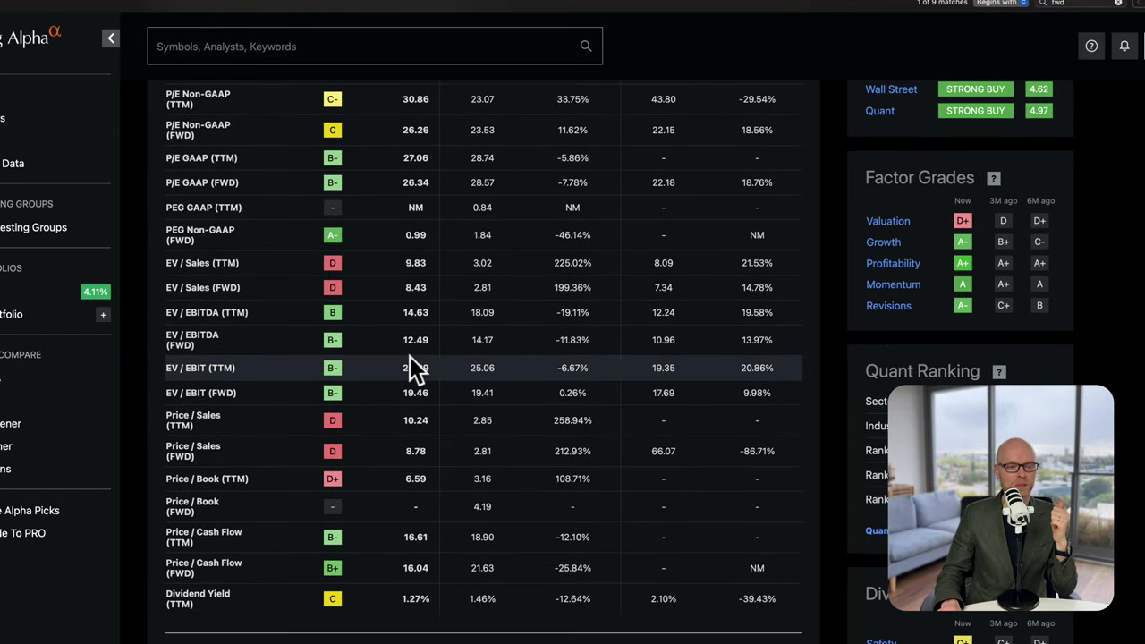
{"action": "mouse_move", "coordinate": [186, 249]}
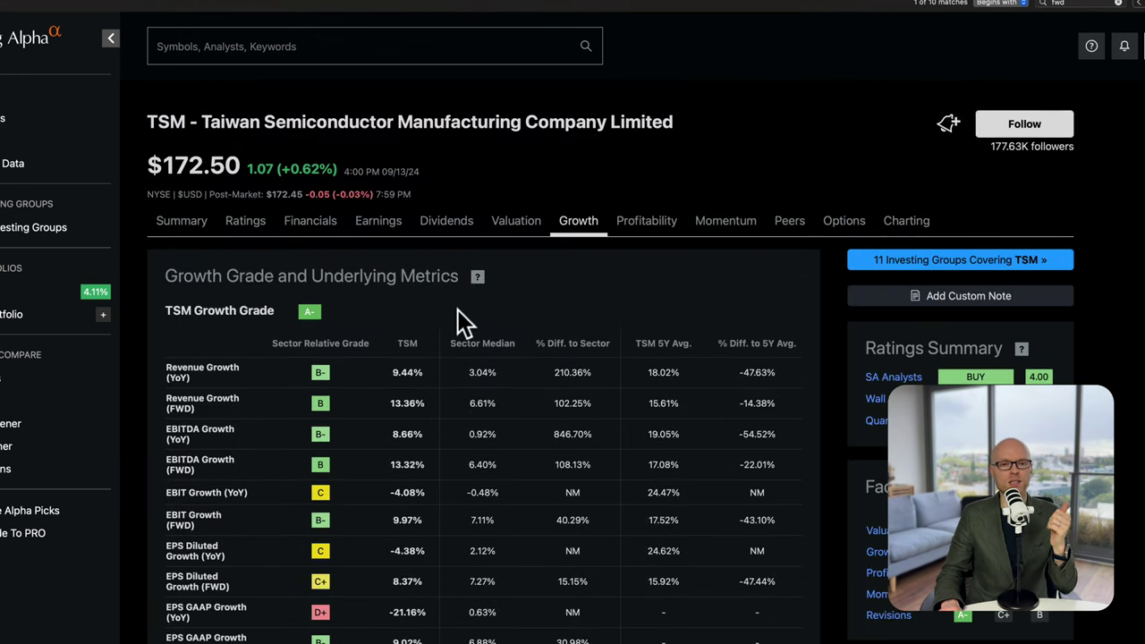
{"action": "scroll", "coordinate": [403, 386], "scroll_direction": "down", "scroll_amount": 5}
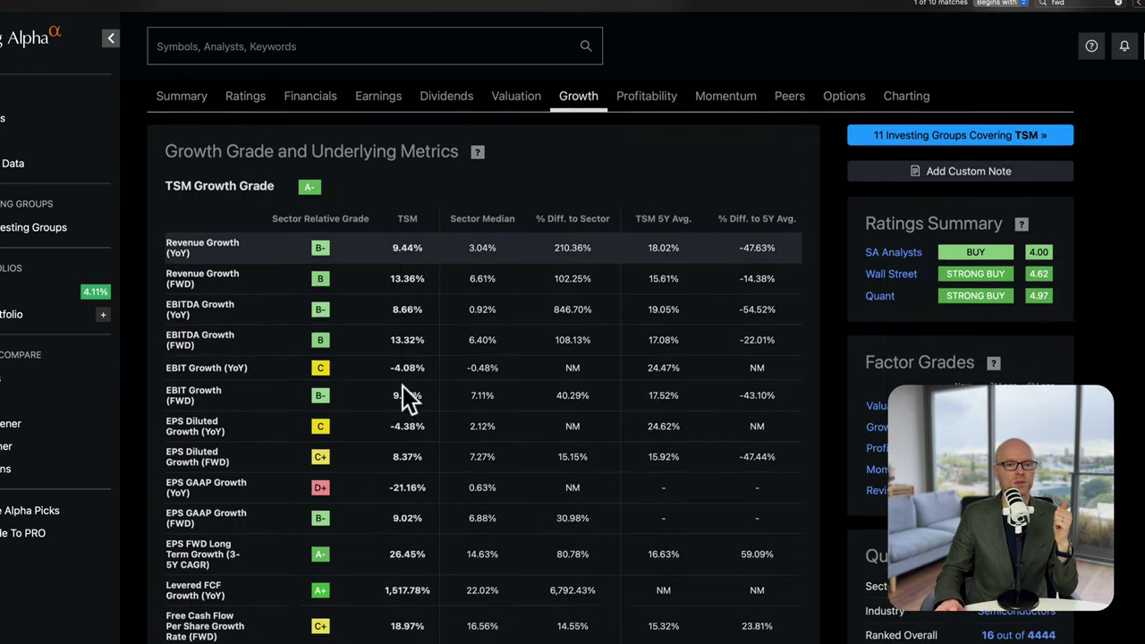
{"action": "mouse_move", "coordinate": [190, 368]}
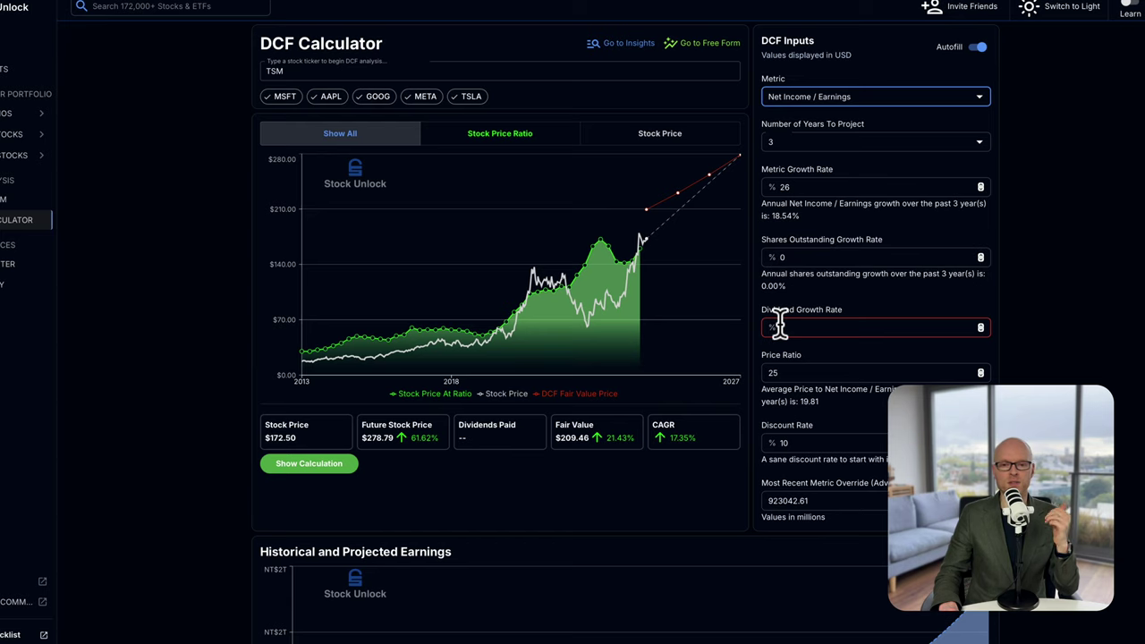
- Check TSM's Price Ratio input in the Stock Unlock DCF calculator against the 3-year average, and its fair value against the stock price
{"action": "scroll", "coordinate": [792, 327], "scroll_direction": "down", "scroll_amount": 1}
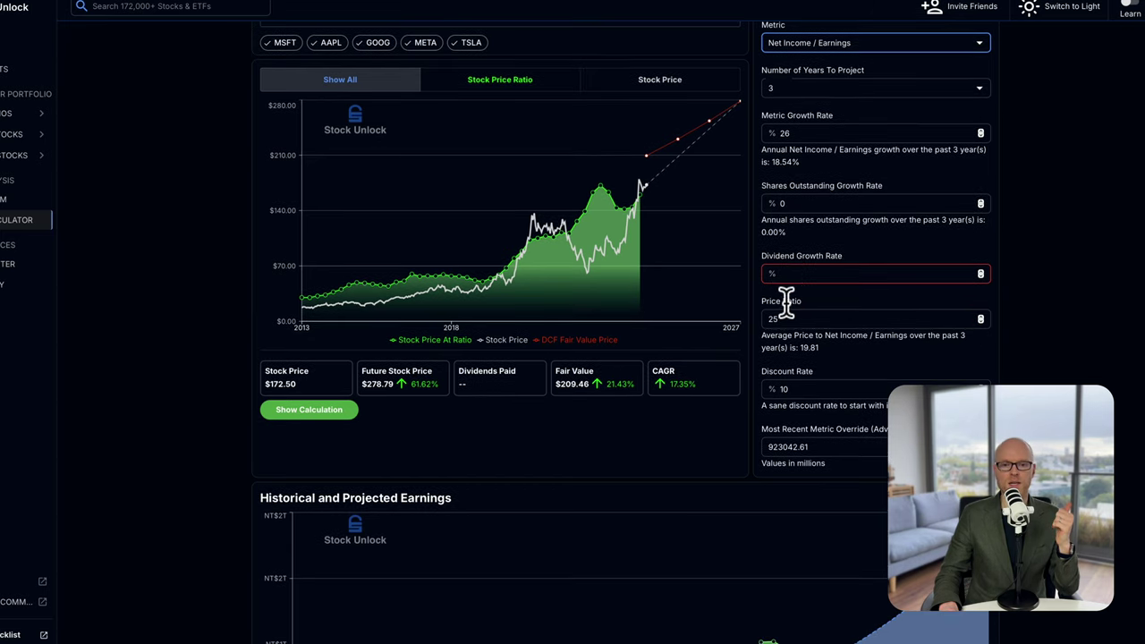
{"action": "scroll", "coordinate": [787, 318], "scroll_direction": "down", "scroll_amount": 1}
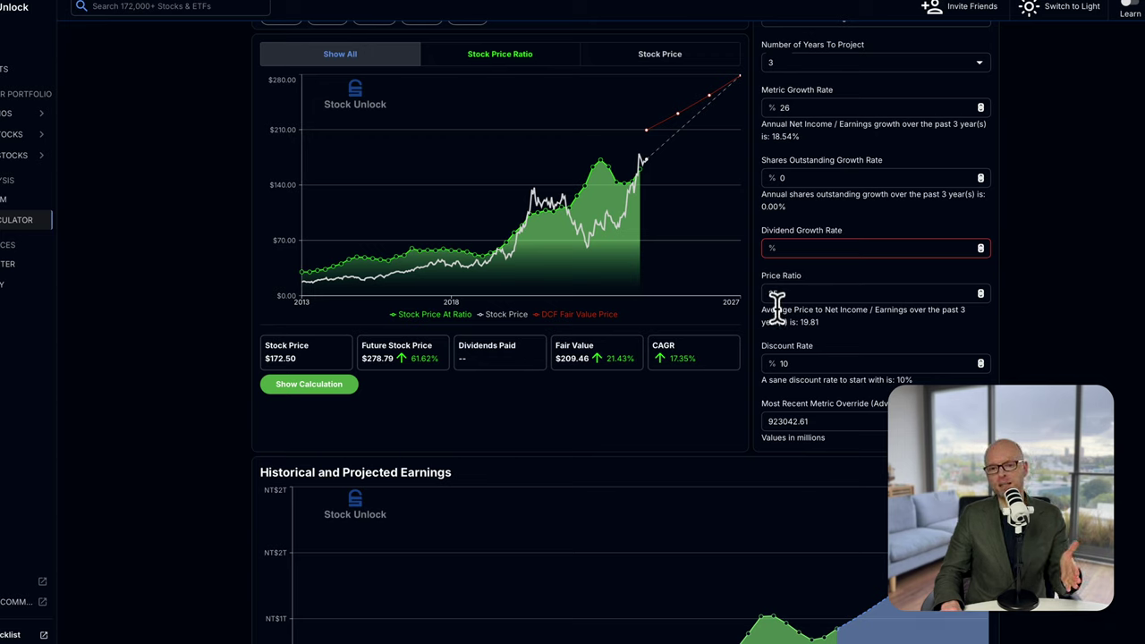
{"action": "left_click", "coordinate": [779, 298]}
{"action": "type", "text": "2"}
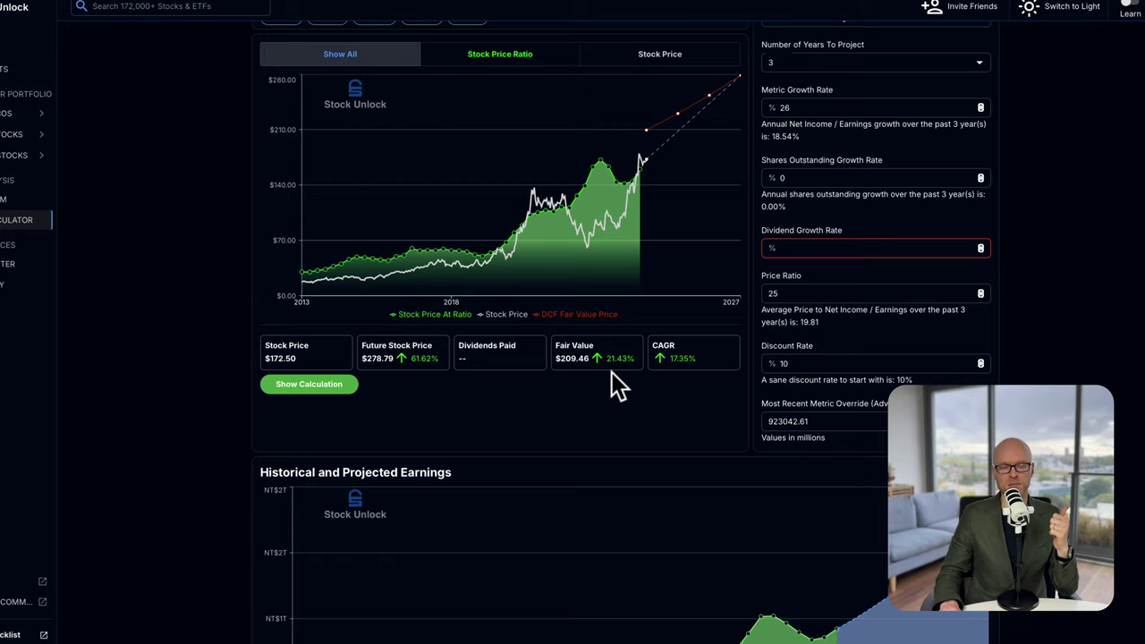
{"action": "scroll", "coordinate": [397, 476], "scroll_direction": "up", "scroll_amount": 1}
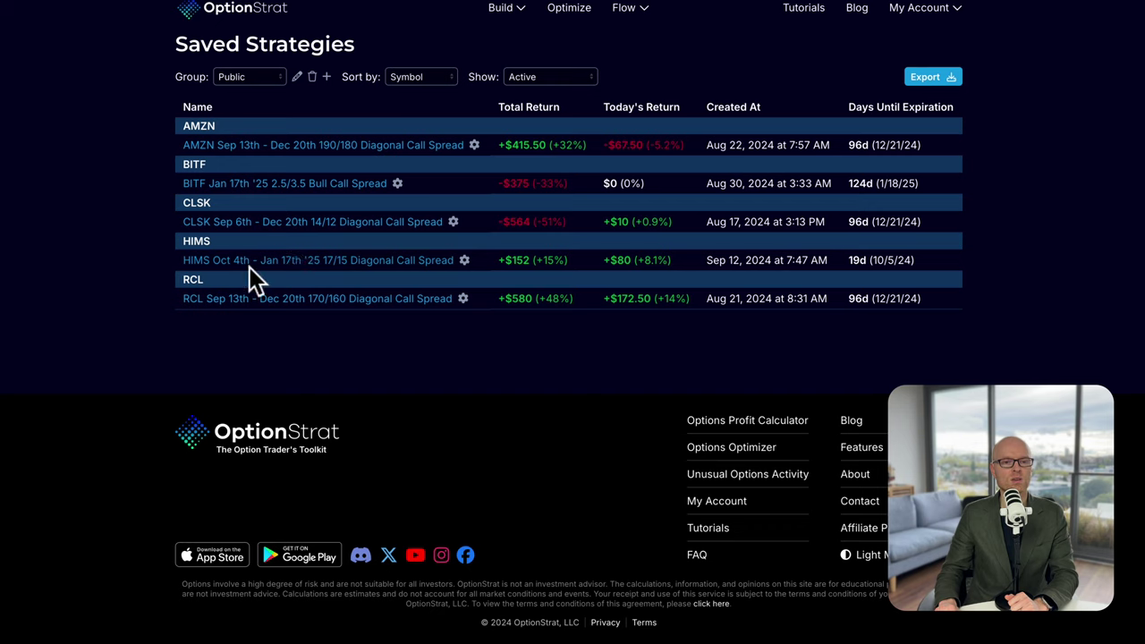
{"action": "left_click", "coordinate": [298, 266]}
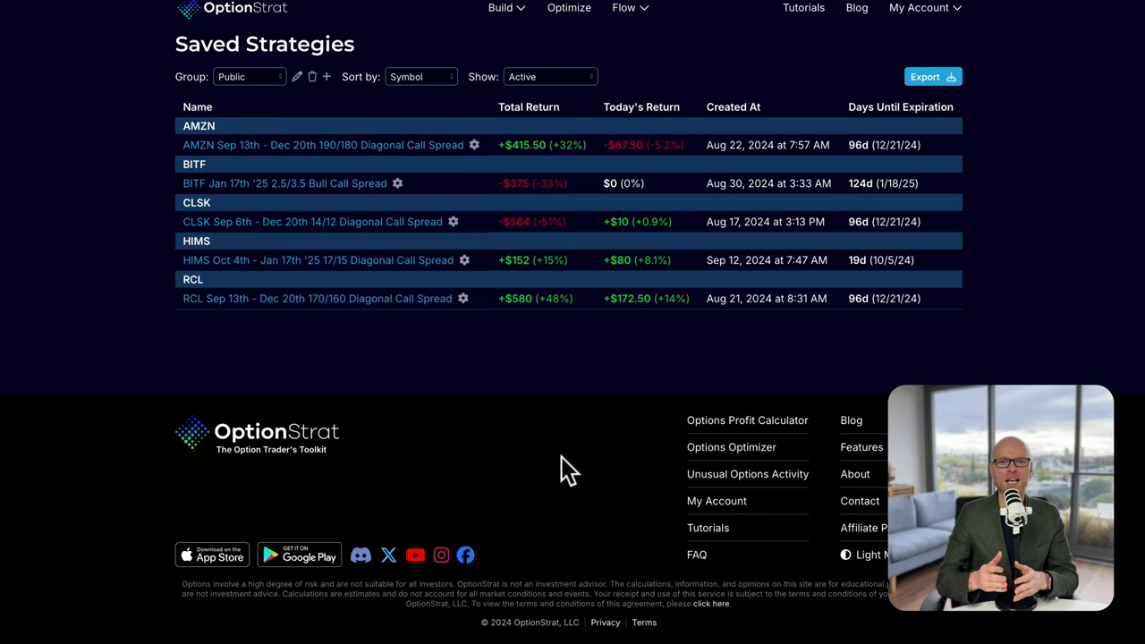